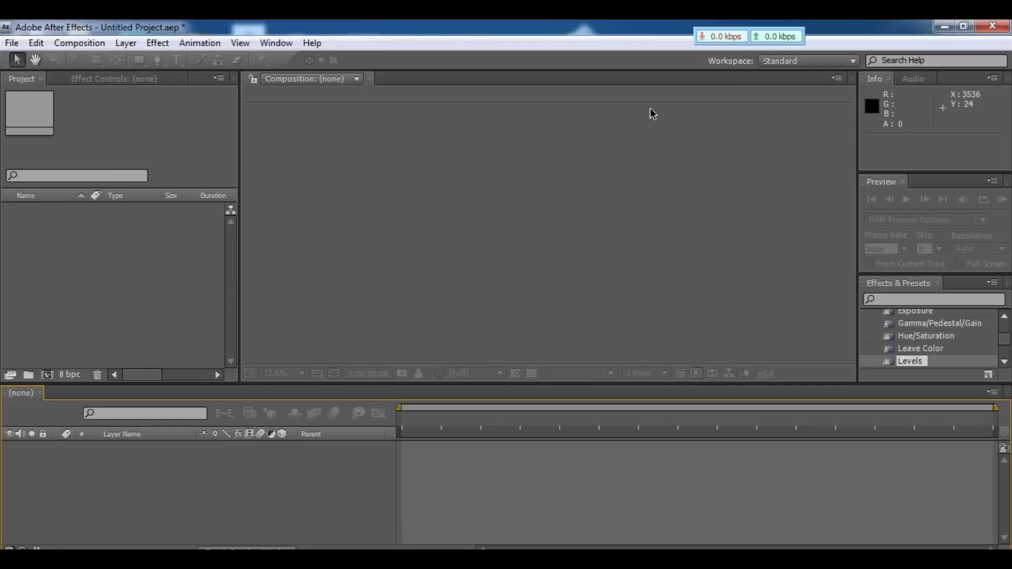
Step: Move the Audio and Preview panels around, then reset the Standard workspace to its default layout
mouse_move(909, 78)
mouse_down()
mouse_move(723, 119)
mouse_move(718, 138)
mouse_up()
drag(878, 182, 264, 269)
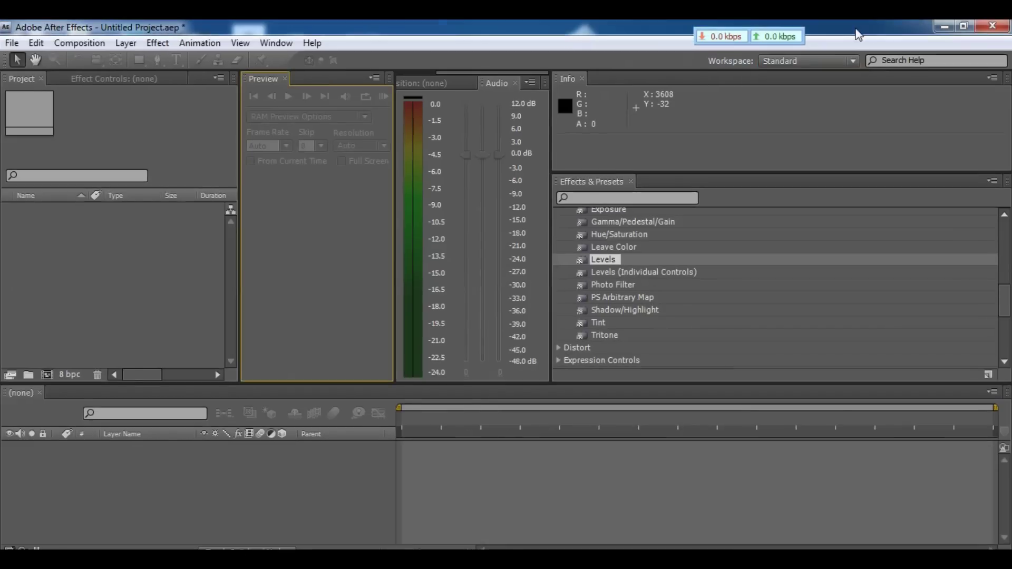
click(843, 62)
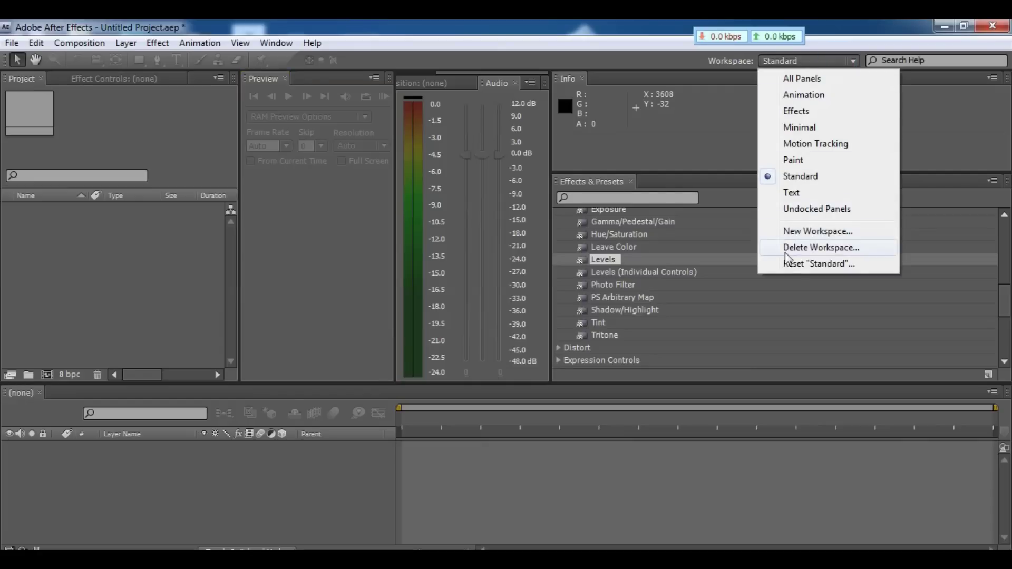
click(819, 263)
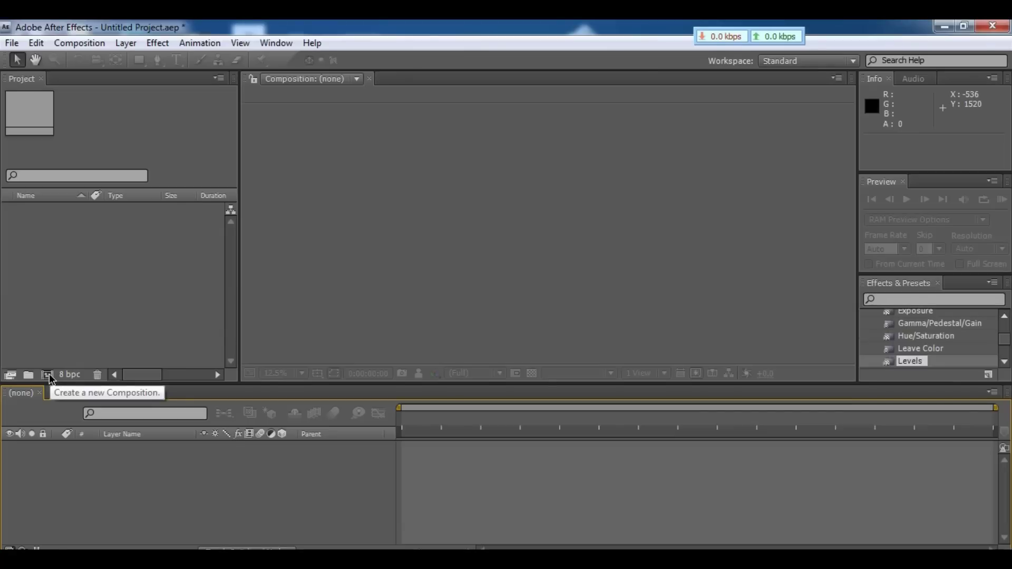
Step: Create Comp 1 with the HDTV 1080 25 preset: 1920×1080, 25 fps, 30 seconds
click(48, 375)
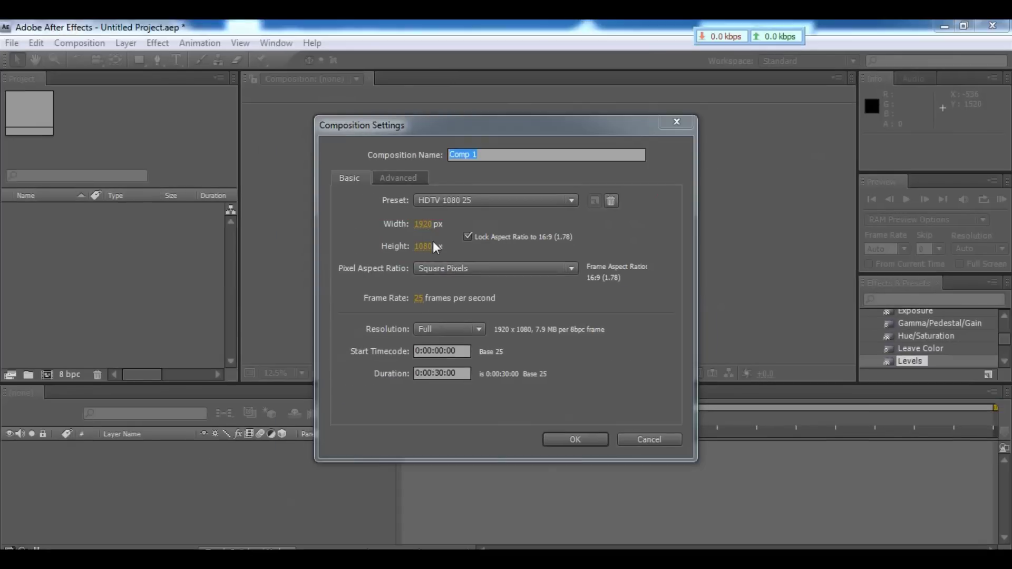
click(574, 440)
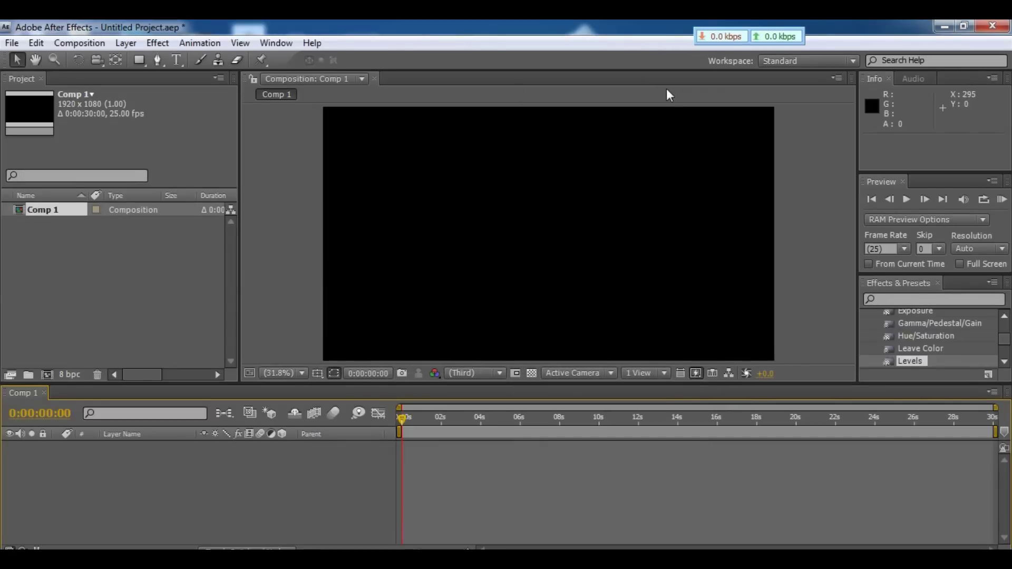
Step: Import DSC_6645.AVI from the desktop into the Project panel and add it to Comp 1's timeline
click(944, 25)
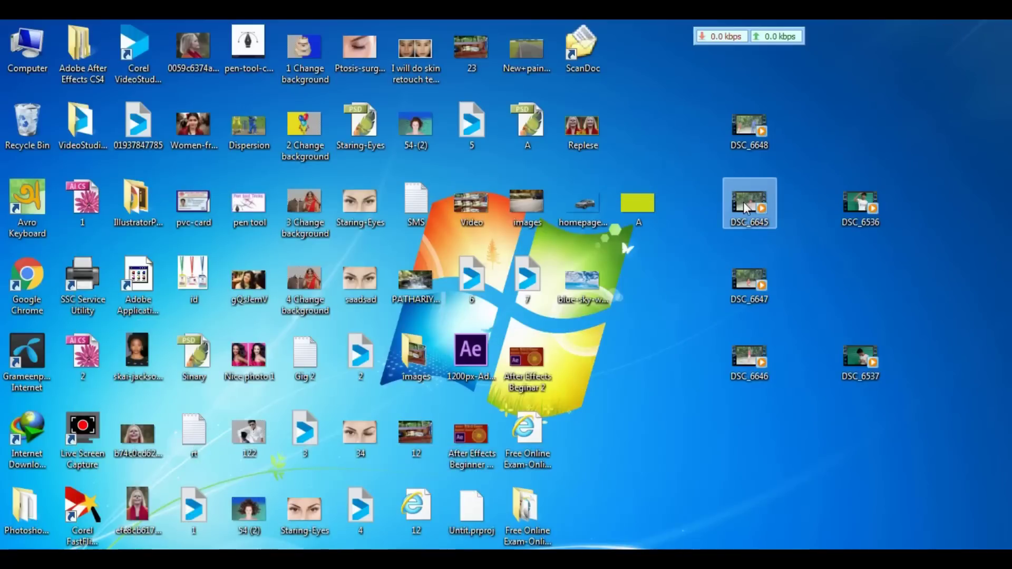
mouse_move(743, 201)
mouse_down()
mouse_move(282, 517)
mouse_move(122, 549)
mouse_move(438, 302)
mouse_up()
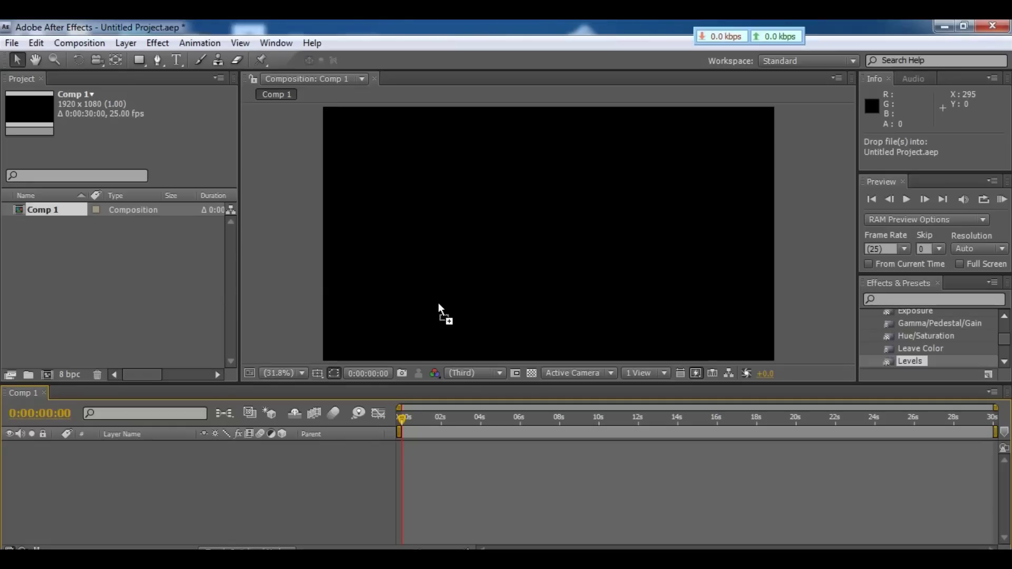
drag(283, 257, 188, 249)
drag(98, 245, 93, 245)
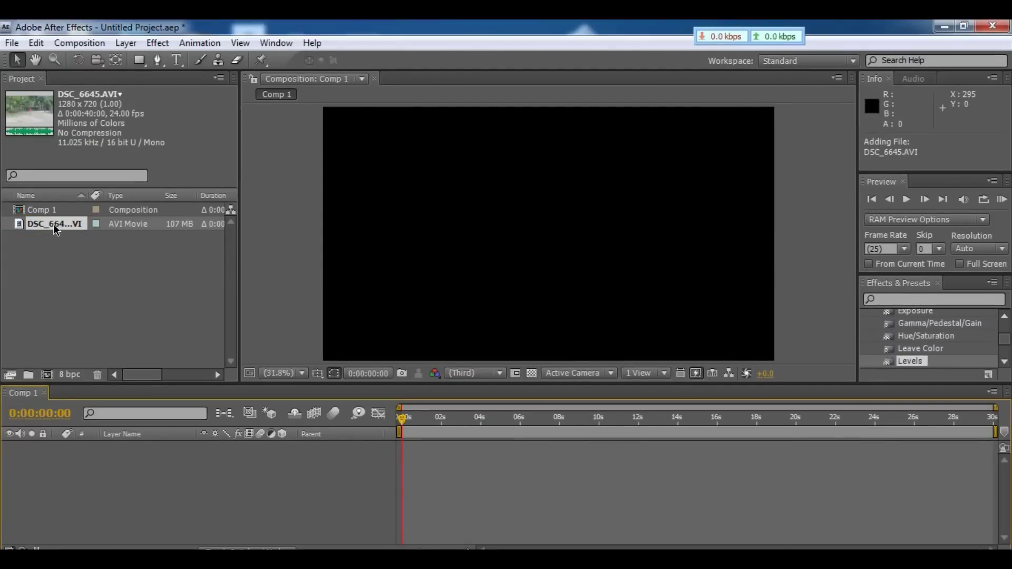
drag(55, 226, 70, 451)
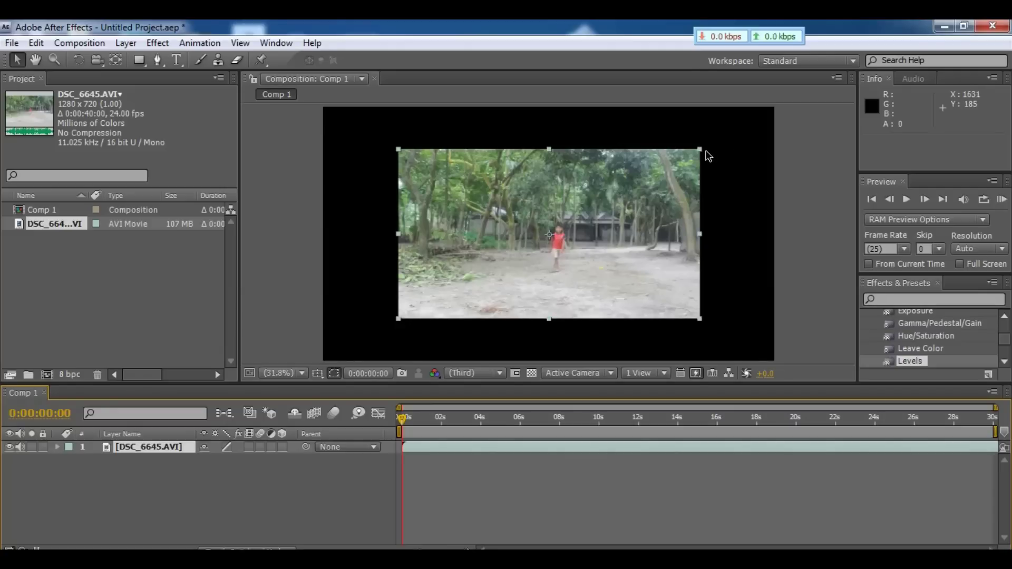
Step: Scale the DSC_6645.AVI layer to about 153% to fill the frame, and bring up Effects & Presets
drag(700, 150, 781, 100)
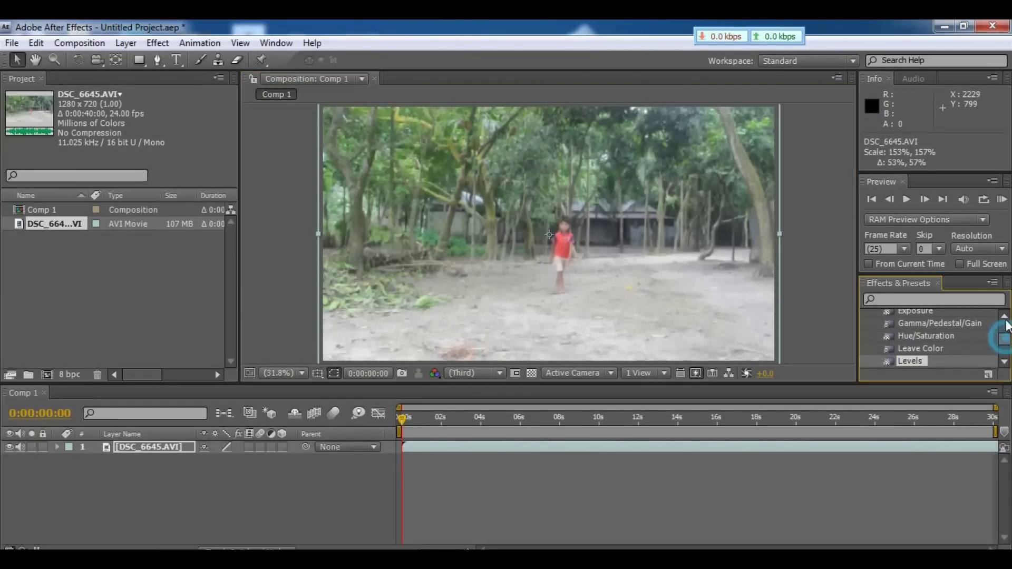
drag(1007, 342, 1004, 323)
click(913, 282)
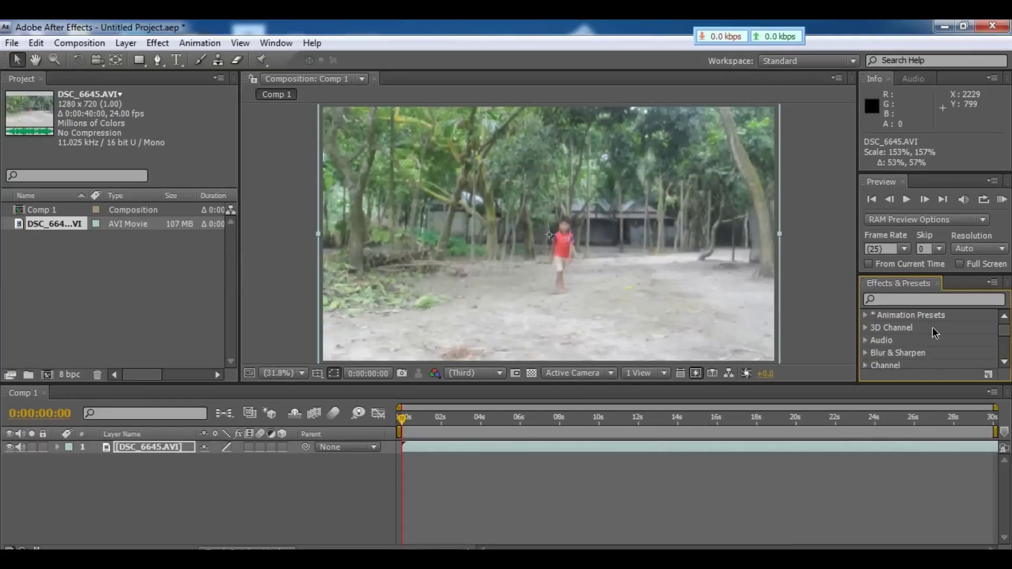
Step: Expand the Color Correction category in Effects & Presets
scroll(949, 337, down, 1)
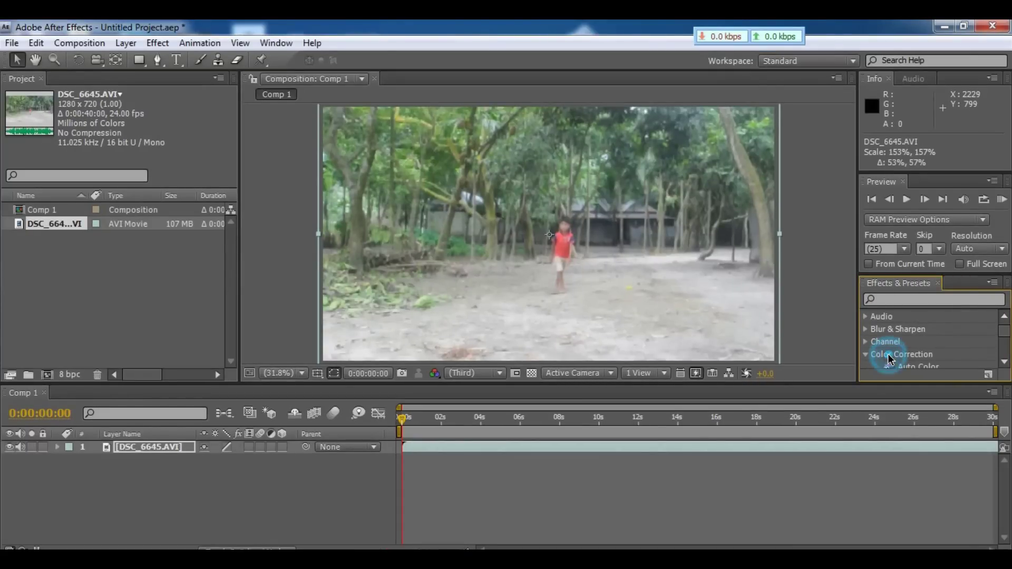
click(865, 354)
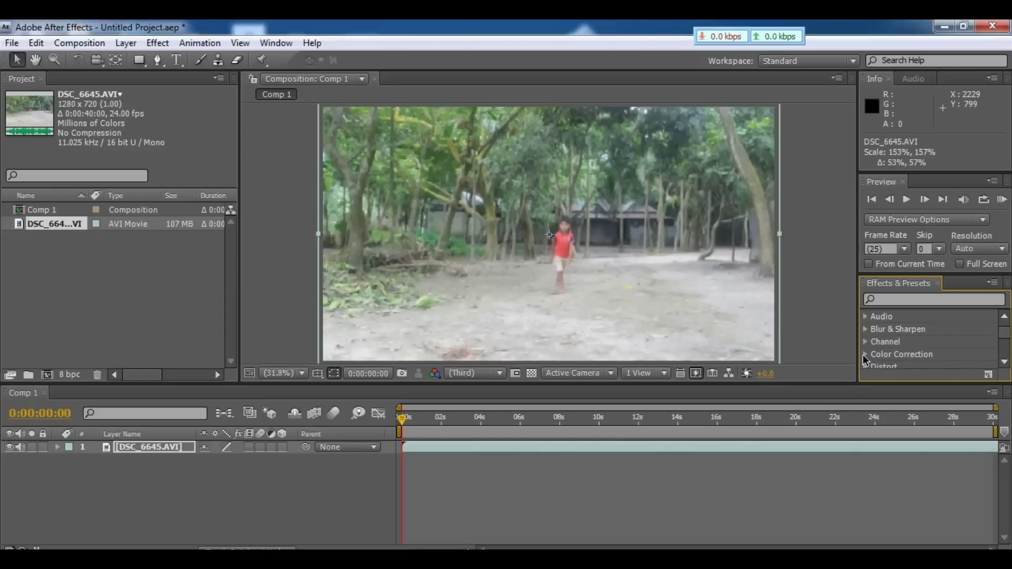
click(863, 355)
Step: Scroll down the Color Correction list and select the Levels effect
click(1004, 361)
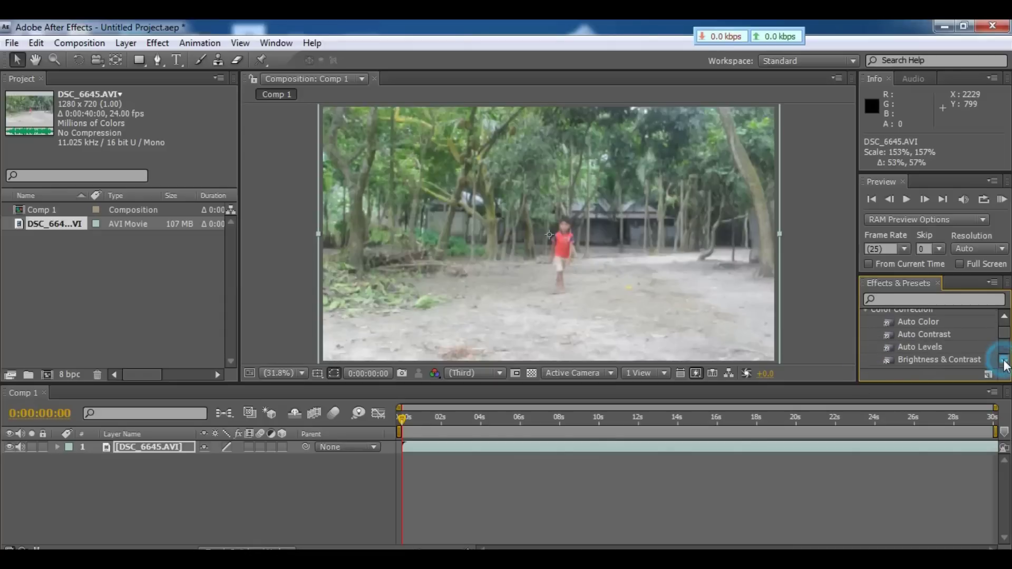
click(1004, 362)
click(1004, 361)
click(1003, 361)
click(1004, 361)
click(1004, 362)
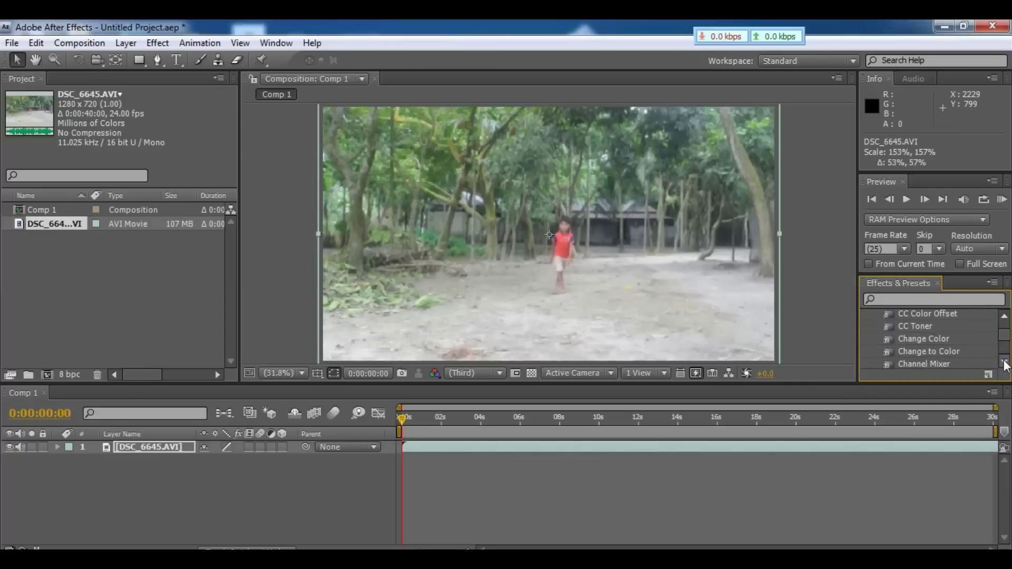
click(1004, 361)
click(1004, 362)
click(1004, 362)
click(1004, 361)
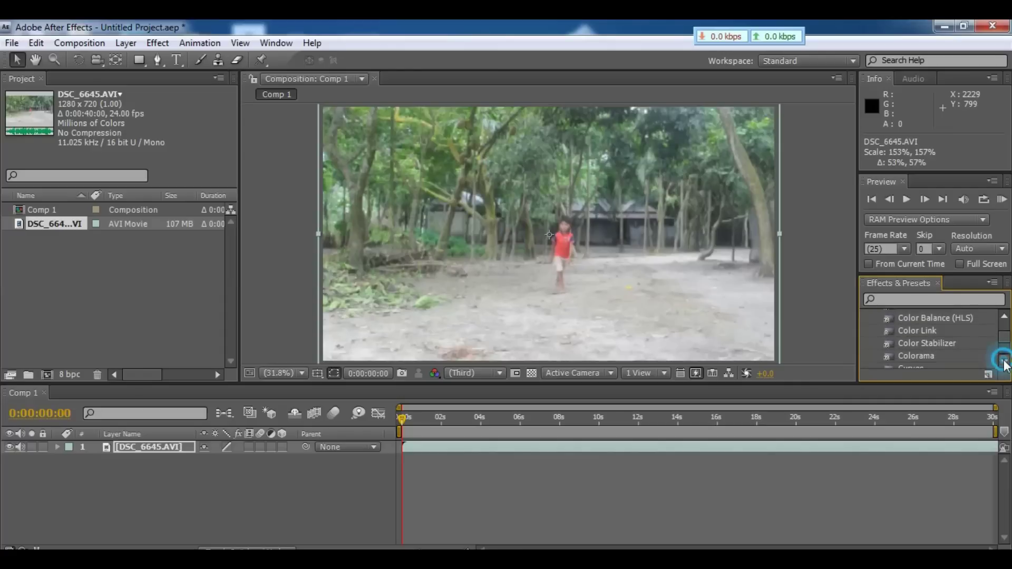
click(1004, 362)
click(1004, 361)
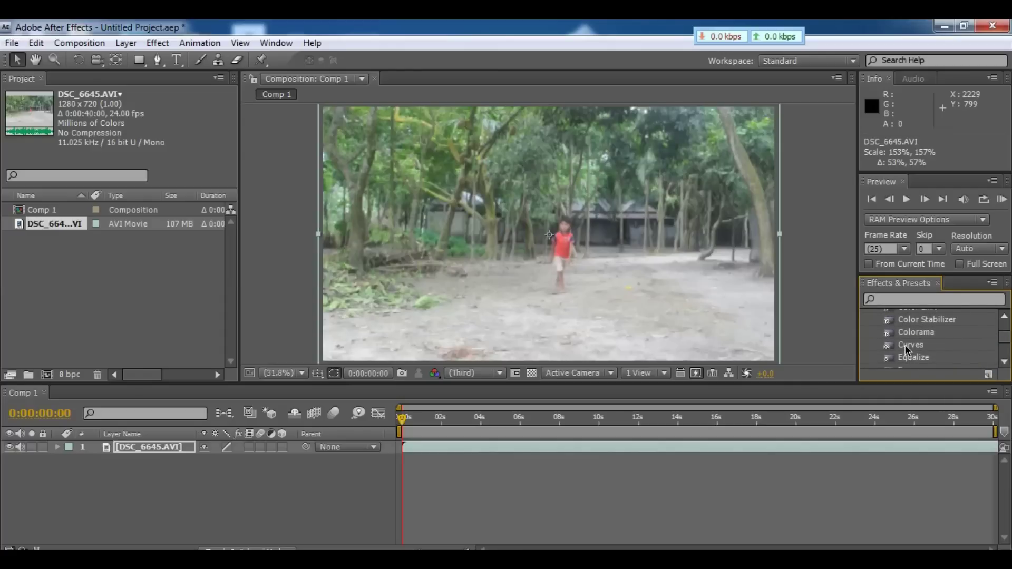
click(1004, 362)
click(1004, 361)
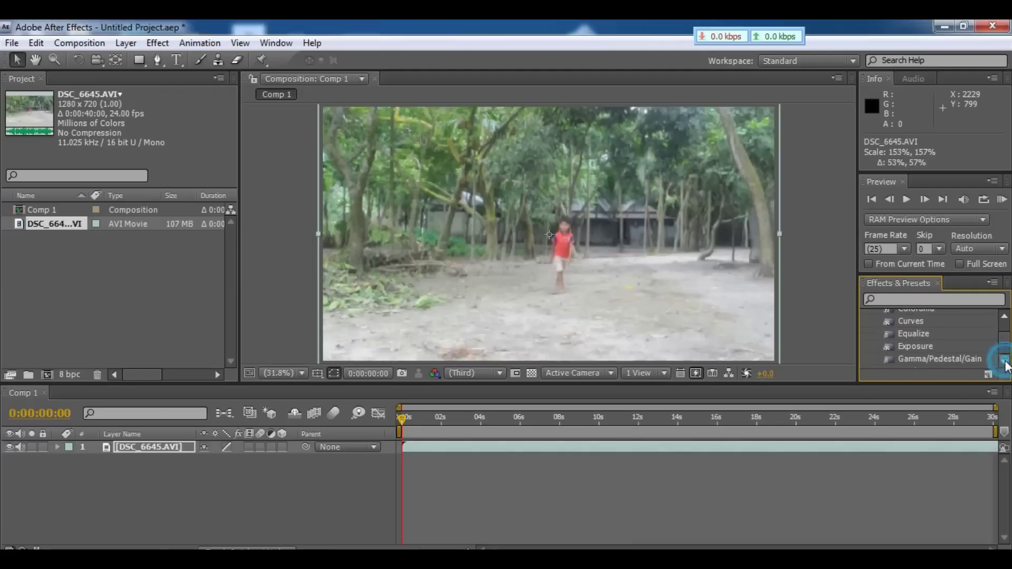
click(1004, 361)
click(1004, 361)
click(1004, 362)
click(1004, 361)
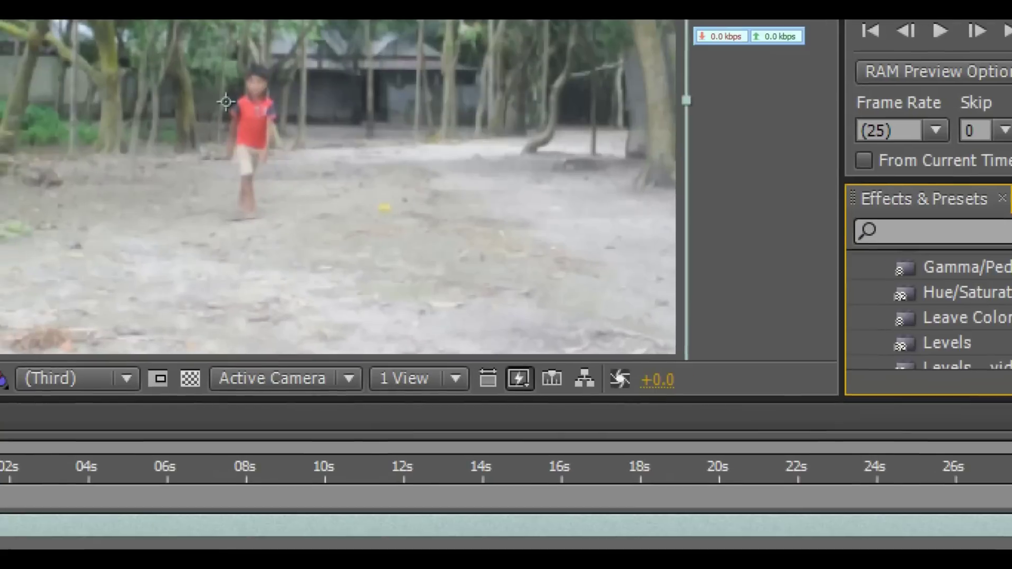
click(880, 359)
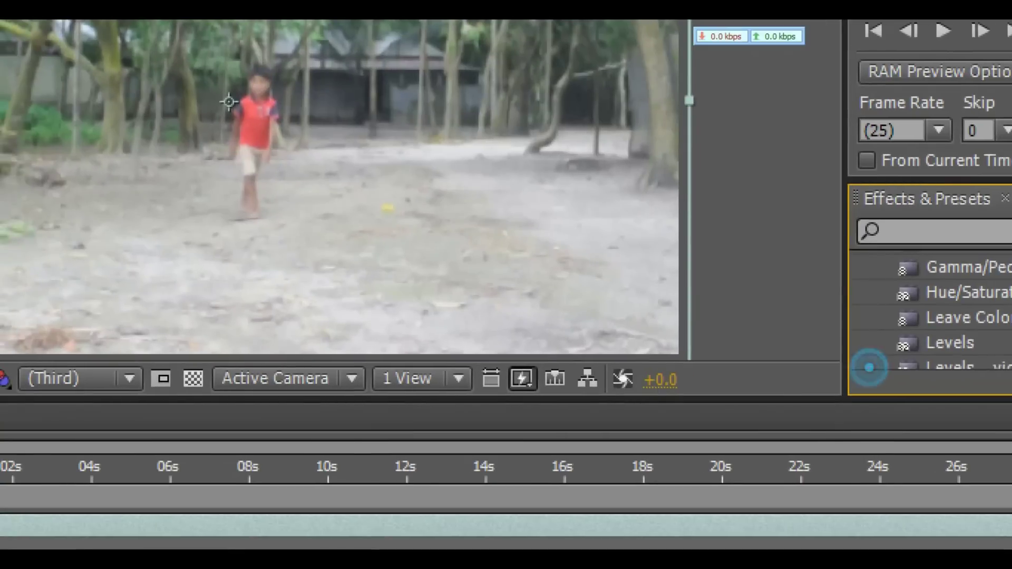
click(889, 332)
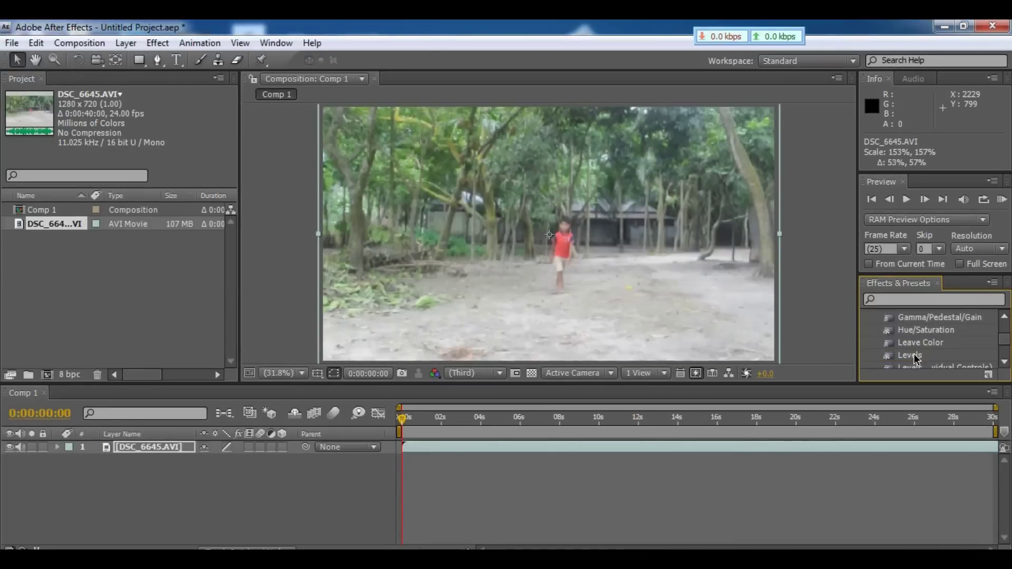
Step: Apply Levels to the DSC_6645.AVI layer and raise Input Black to 67
drag(909, 355, 841, 444)
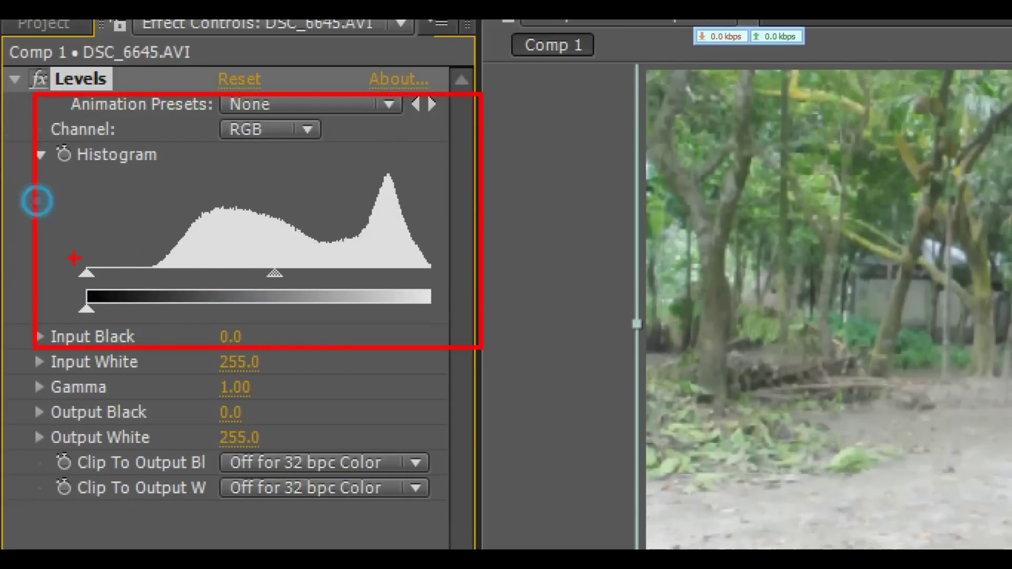
drag(164, 267, 211, 272)
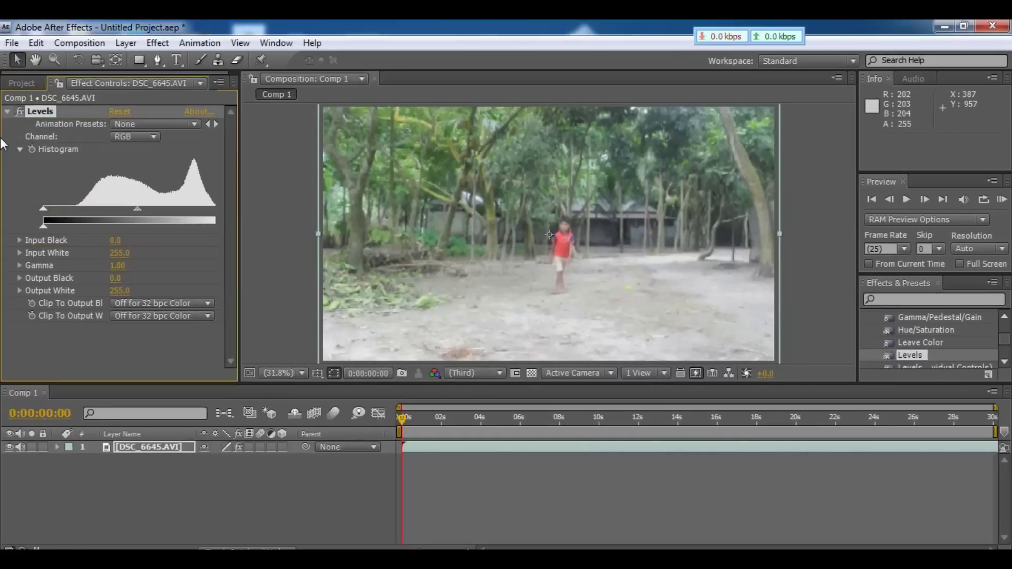
drag(45, 210, 94, 215)
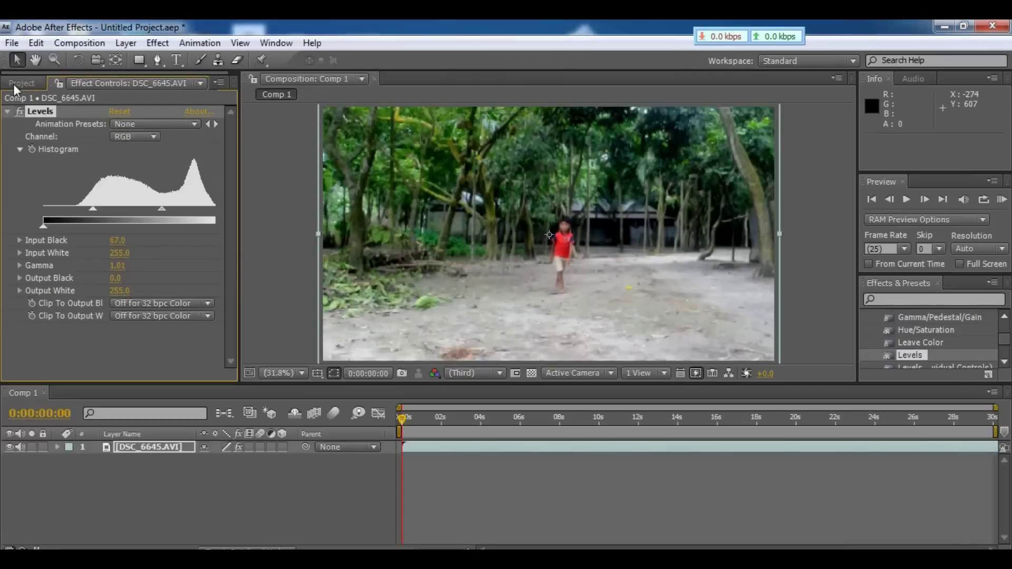
click(21, 83)
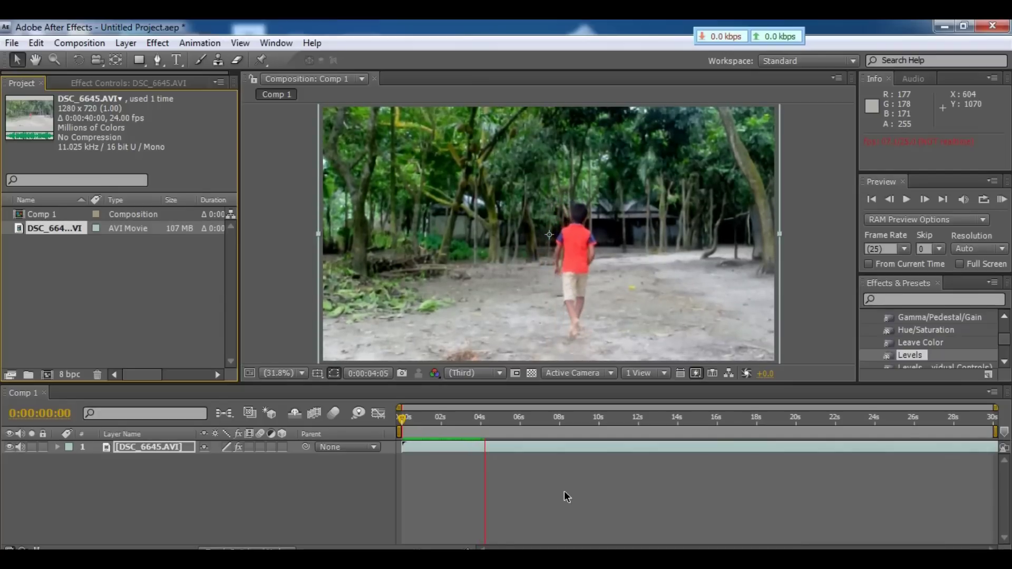
Step: Stop the preview, trim the clip's start to about 13 seconds, slide it earlier, and replay it
click(552, 492)
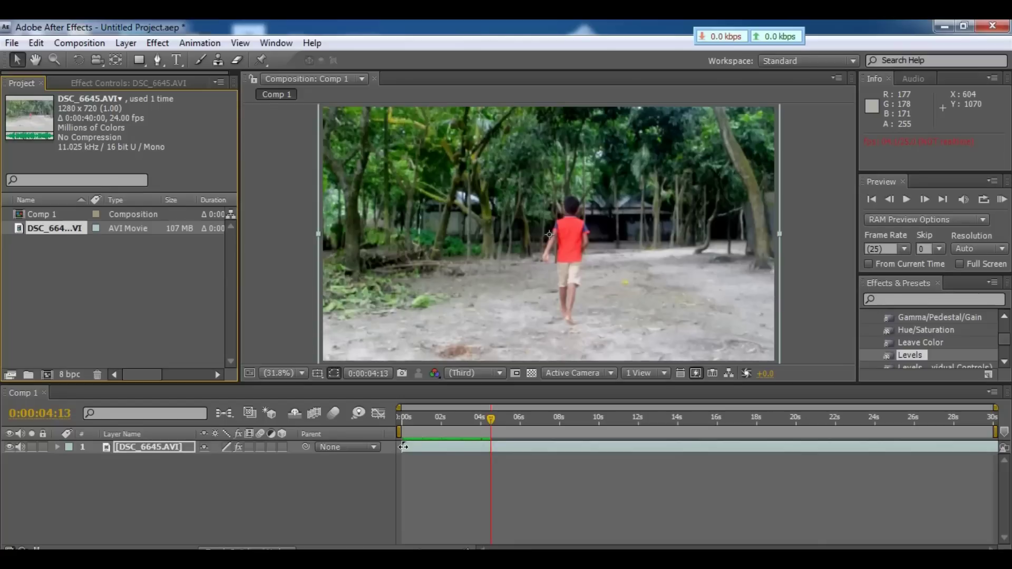
drag(403, 447, 663, 467)
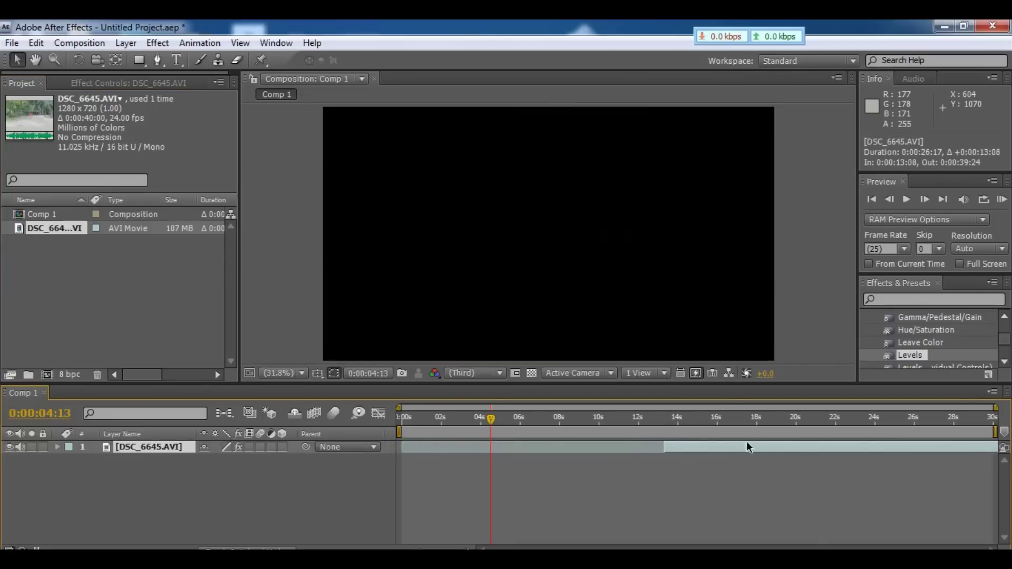
drag(716, 446, 539, 458)
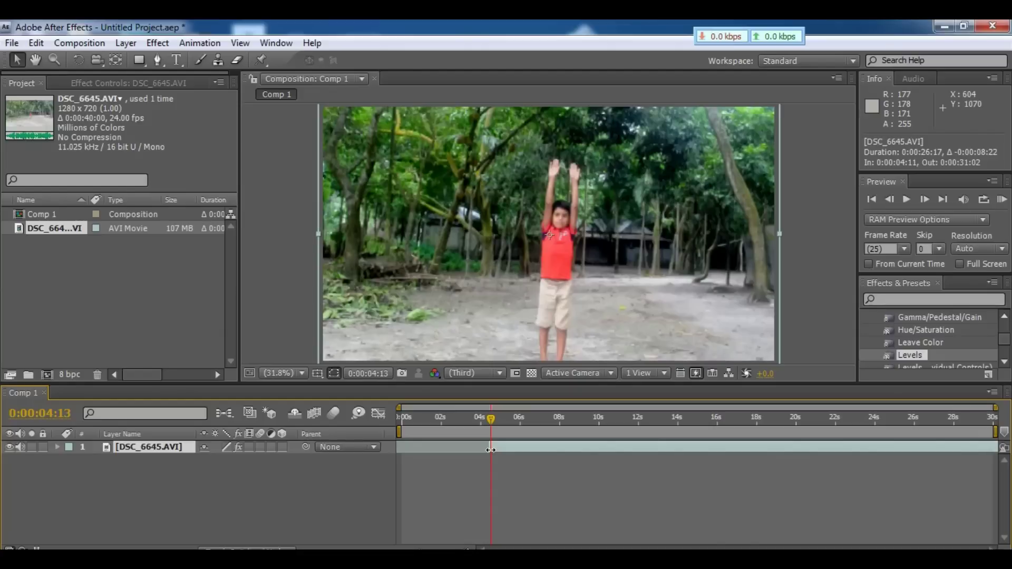
drag(491, 449, 491, 450)
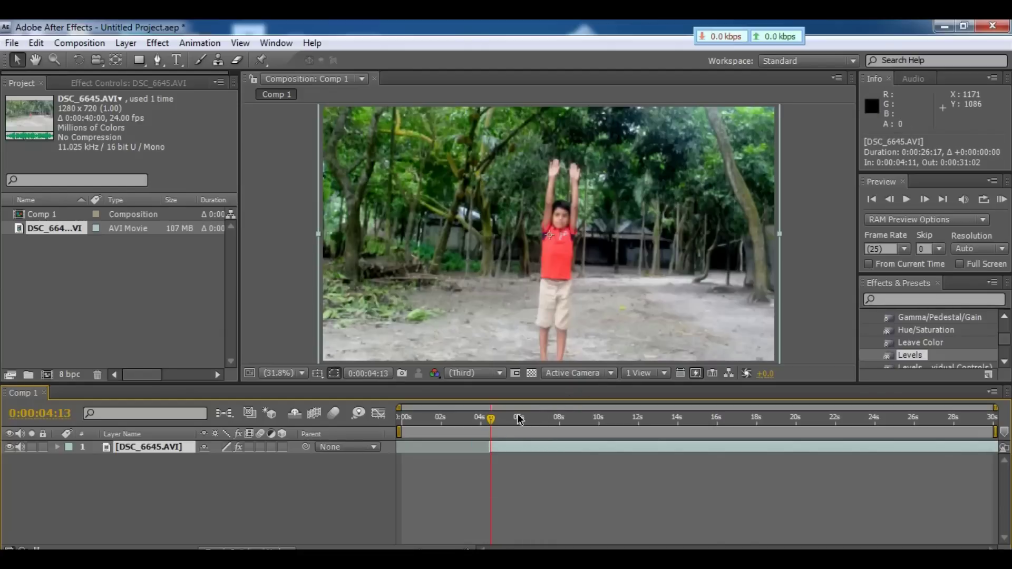
key(h)
key(KP_0)
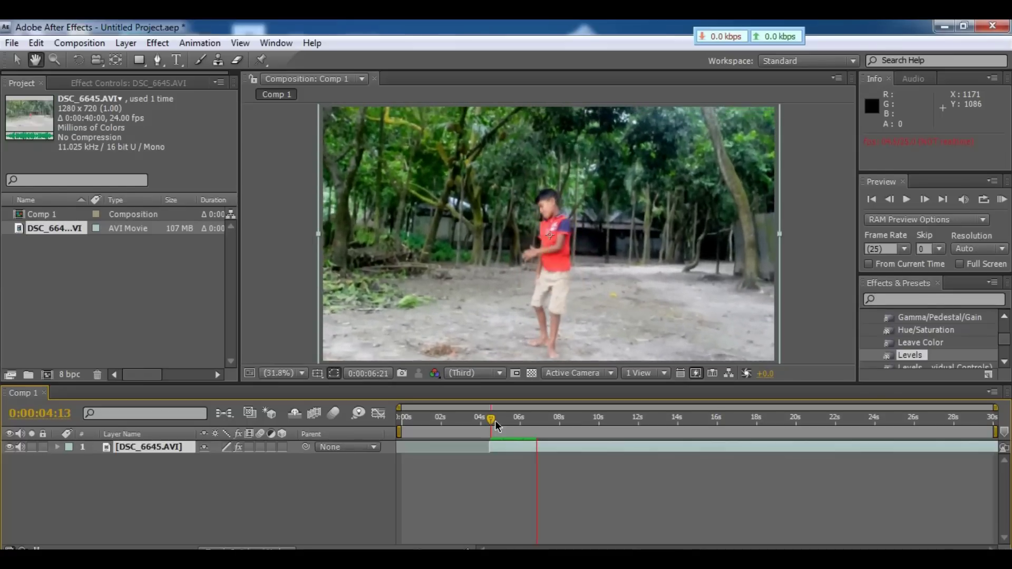
Step: Trim the in-point to 0:00:11:12, slide the layer to start at 0s, and return to the start
drag(495, 419, 627, 420)
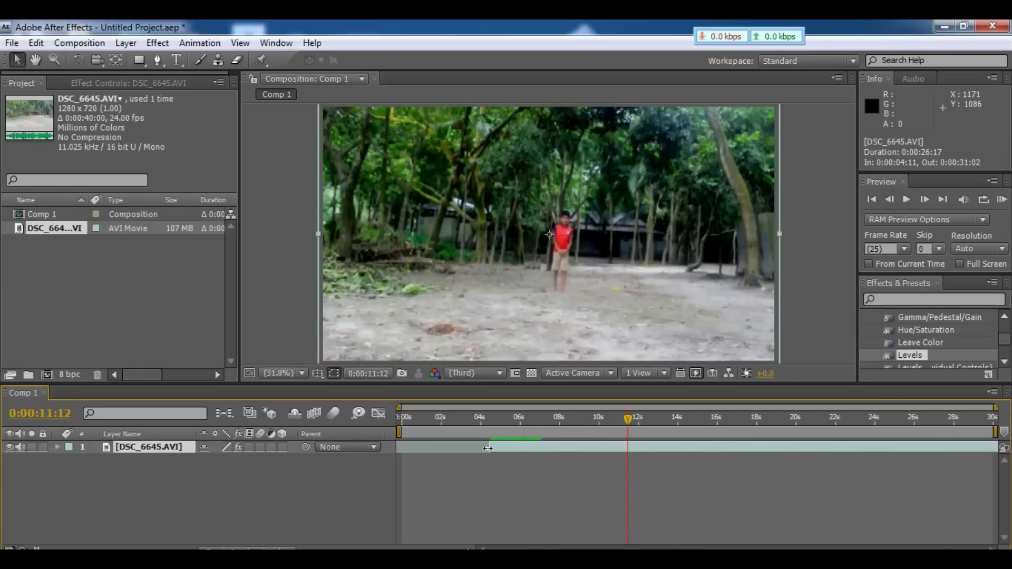
drag(487, 447, 612, 449)
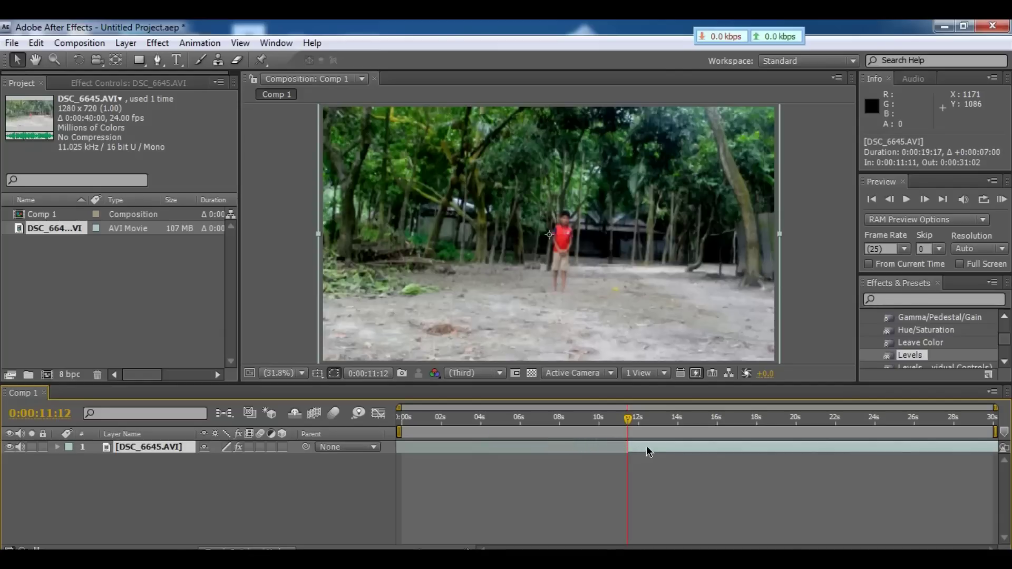
drag(647, 451, 427, 462)
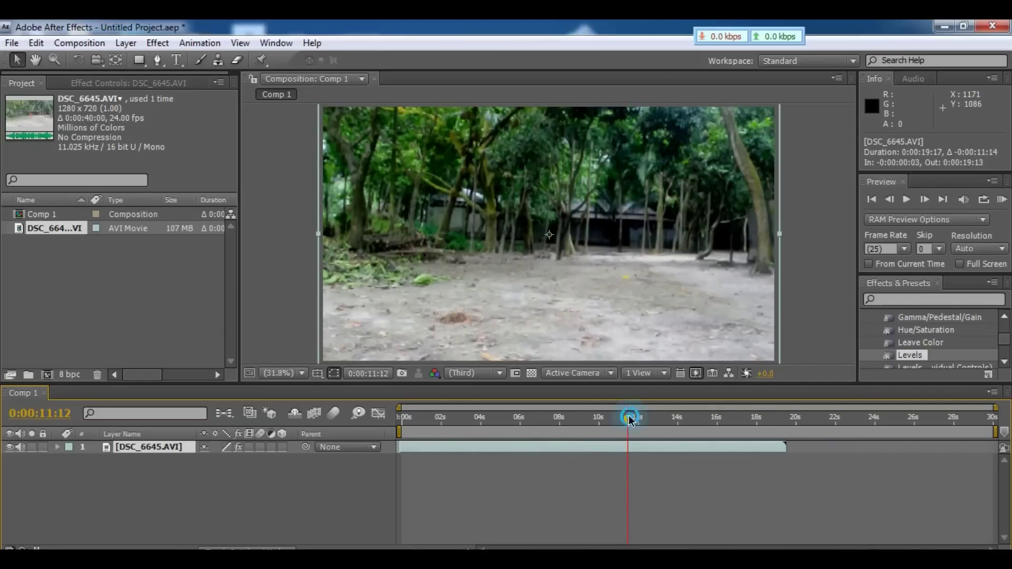
drag(631, 420, 402, 422)
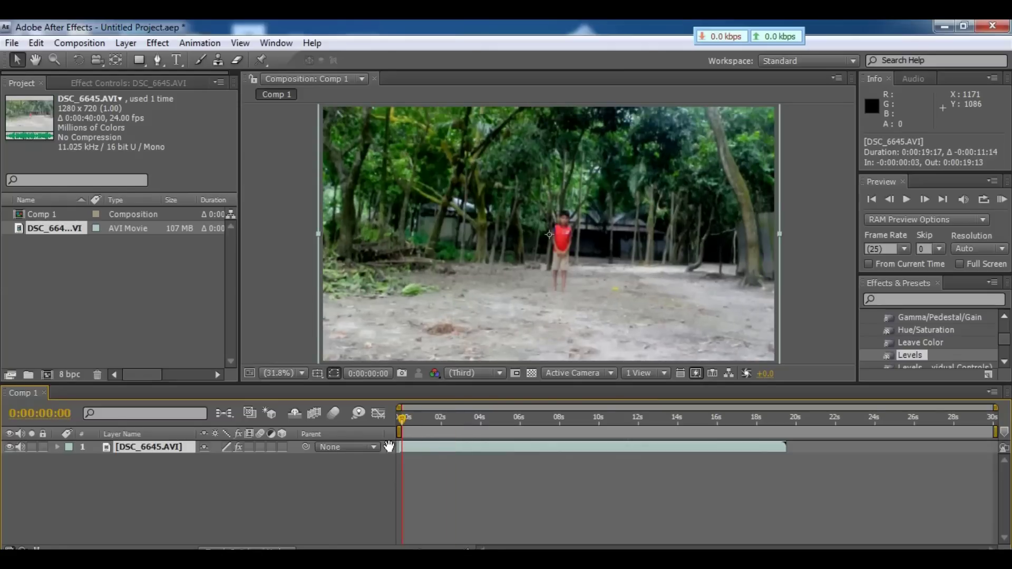
Step: Preview the trimmed clip and stop at 0:00:08:14, once the boy has left the frame
key(space)
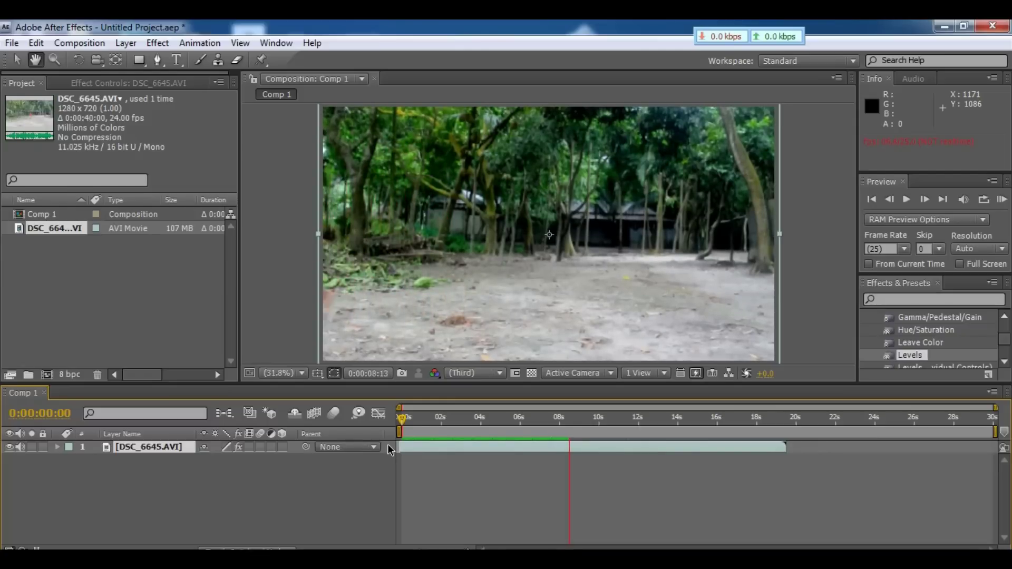
key(space)
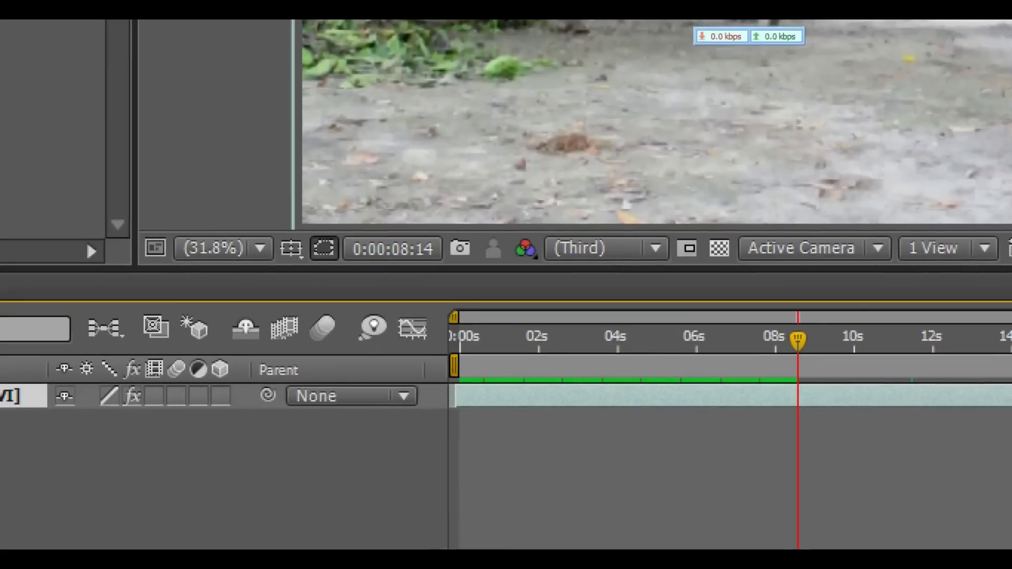
click(348, 497)
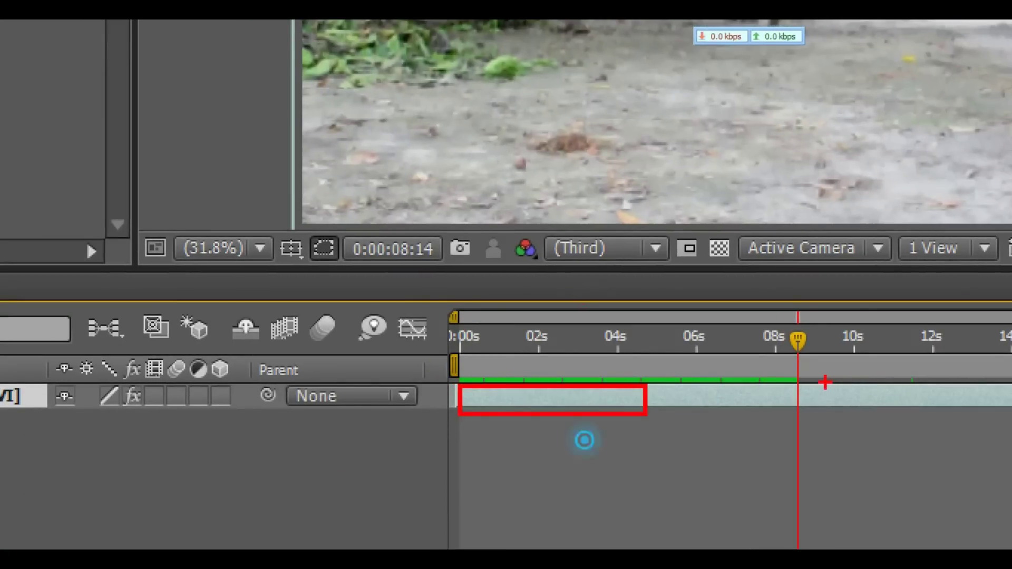
Step: Select the clip layer and apply Edit > Split Layer at 0:00:08:14
drag(825, 383, 946, 396)
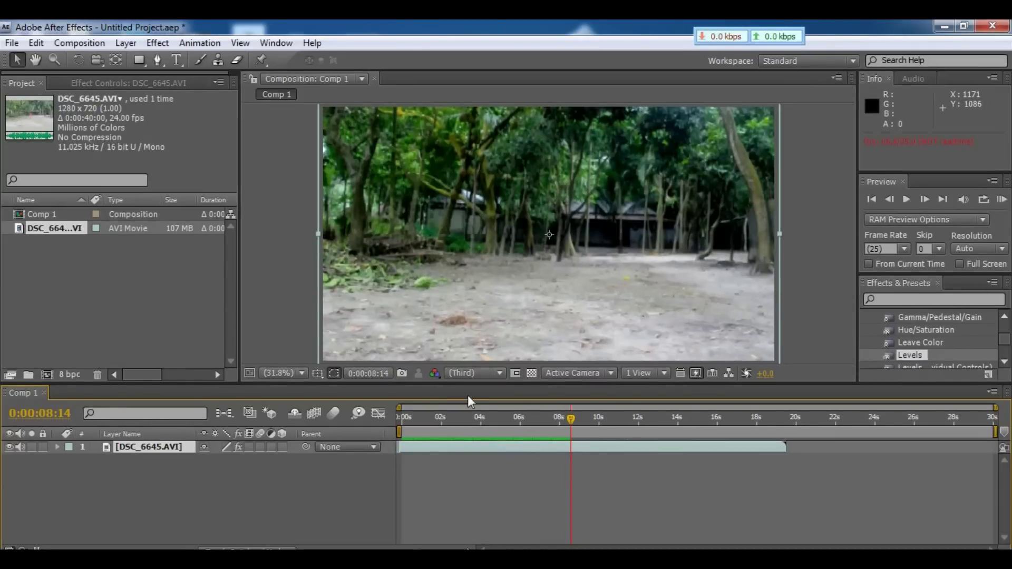
click(36, 43)
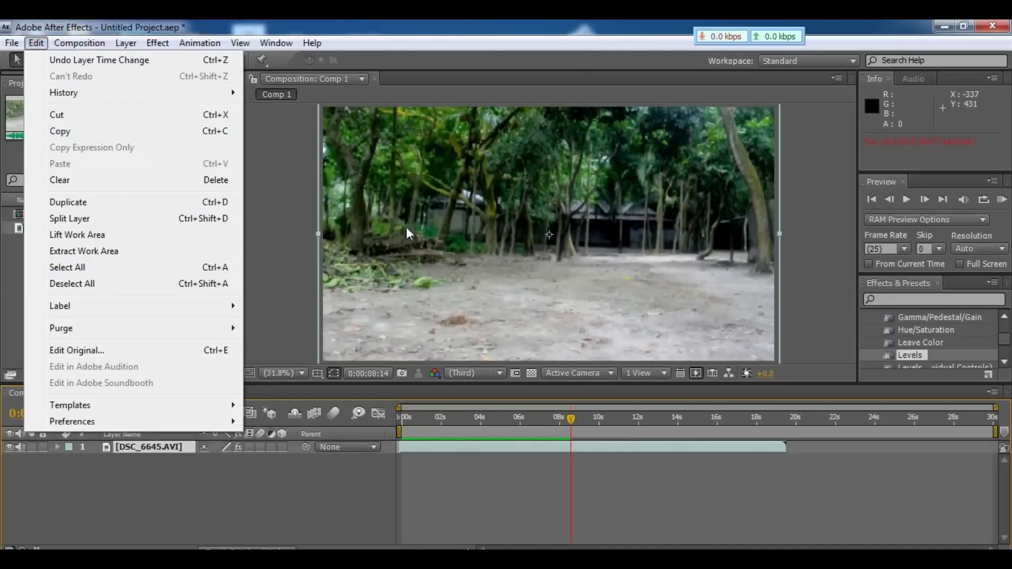
click(571, 448)
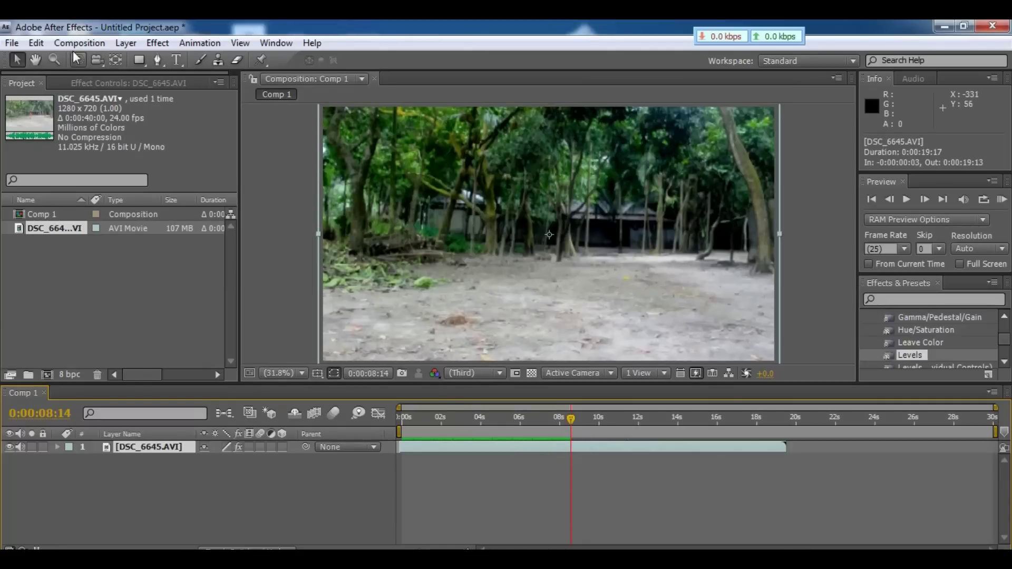
click(36, 43)
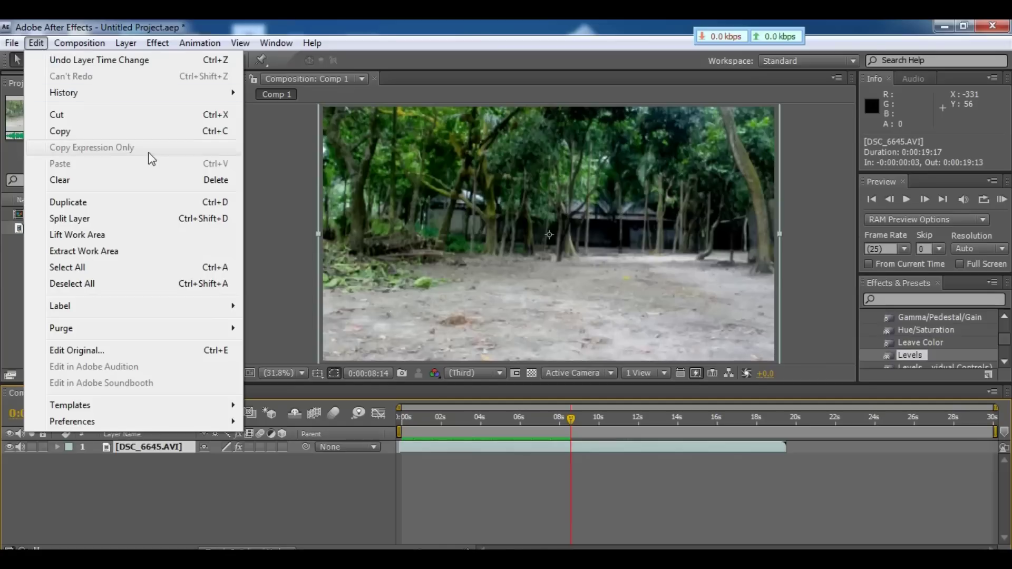
click(84, 221)
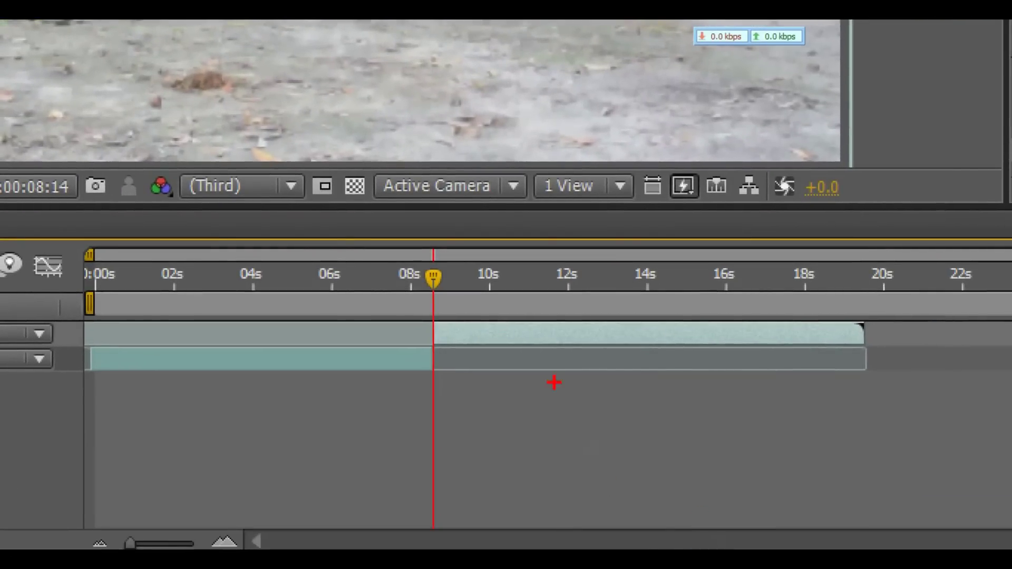
click(343, 357)
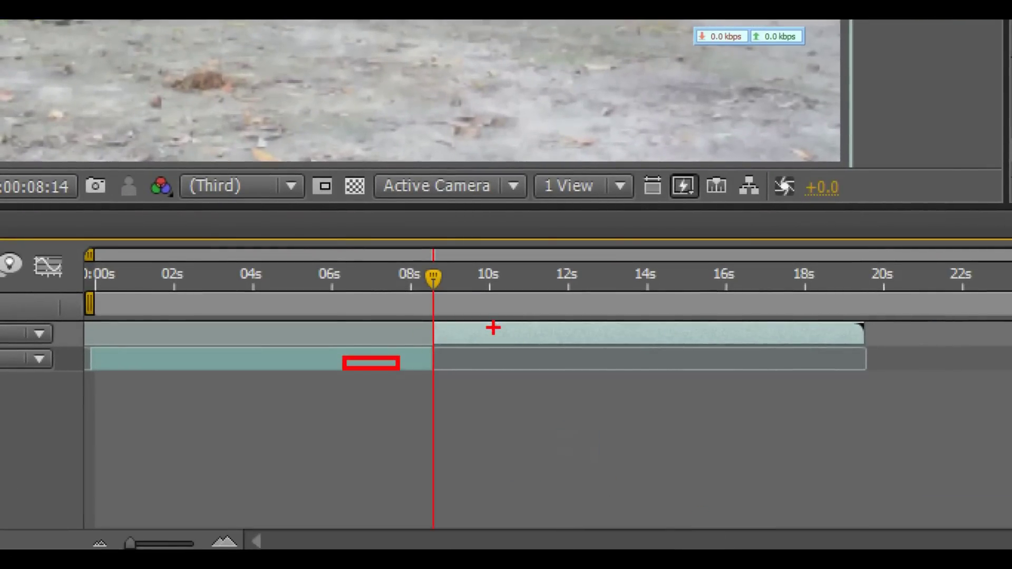
click(463, 329)
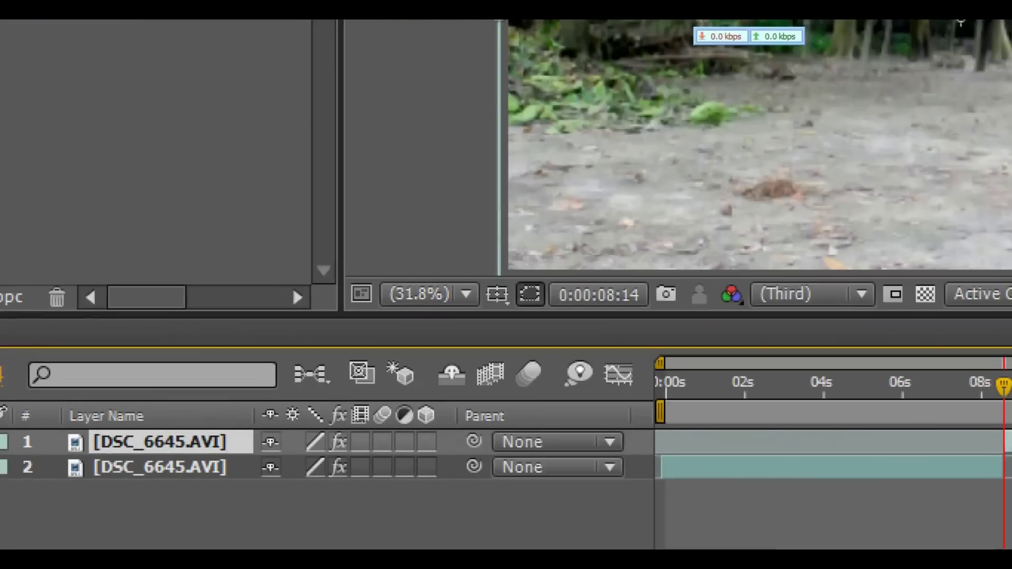
Step: Move the empty-ground layer below the boy layer, starting at 0s, then duplicate the boy layer
click(139, 448)
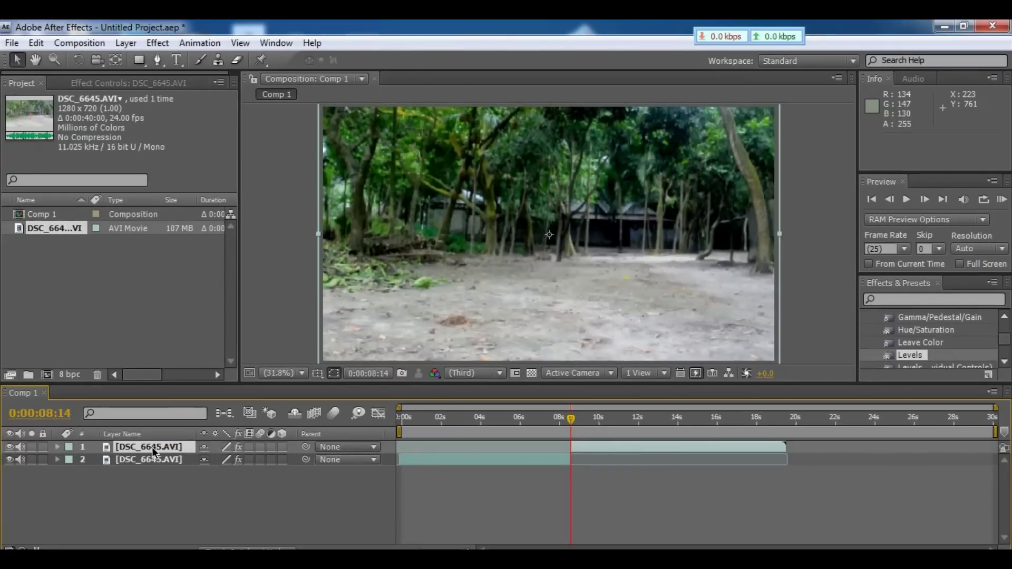
drag(152, 447, 153, 472)
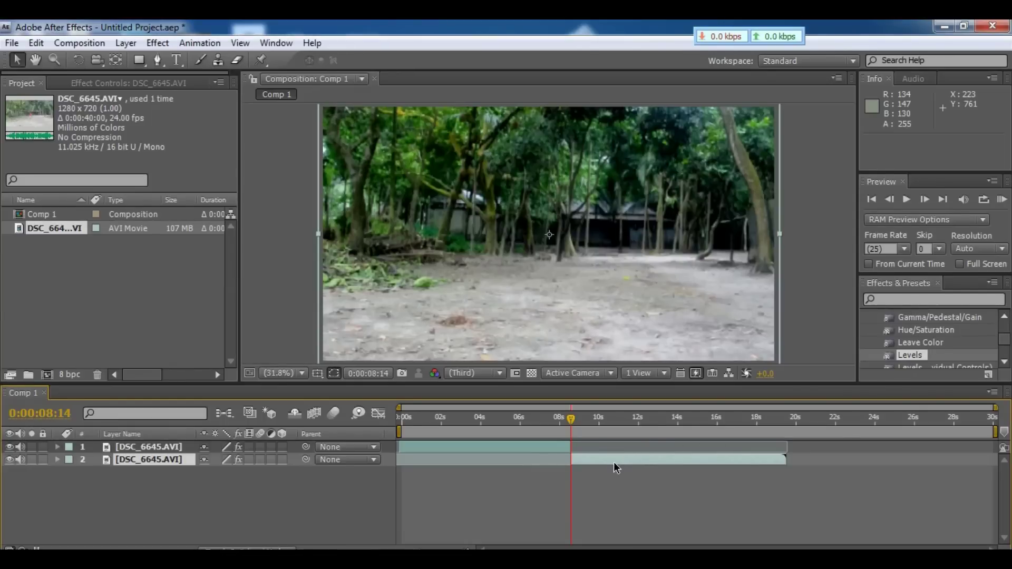
drag(614, 461, 444, 461)
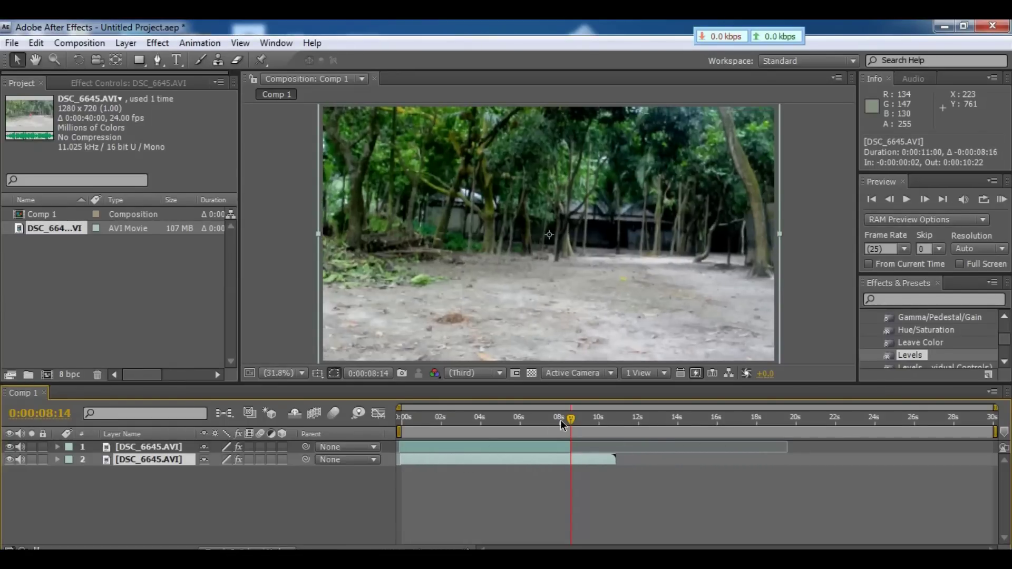
drag(569, 420, 439, 420)
key(Home)
click(447, 449)
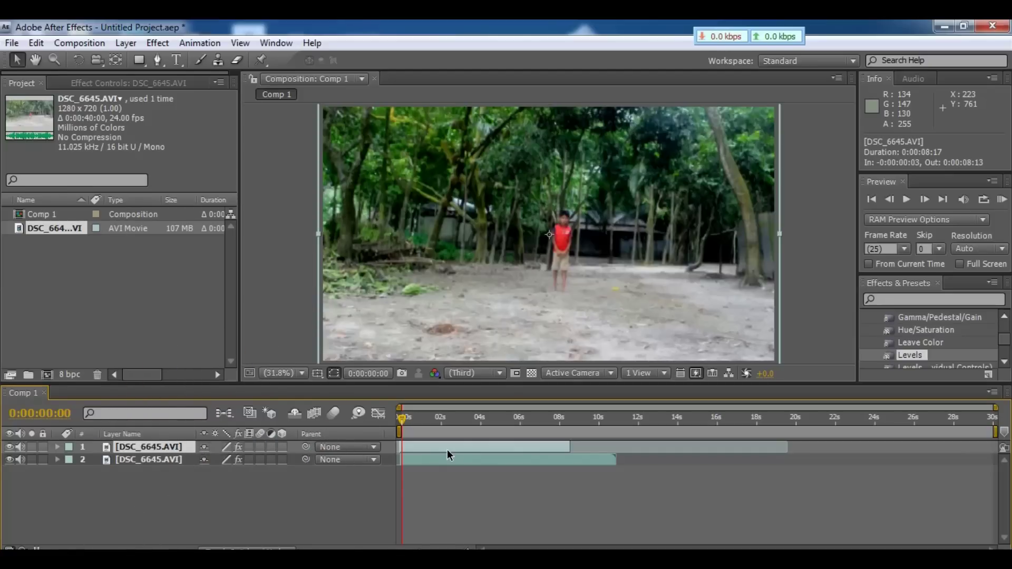
key(ctrl+d)
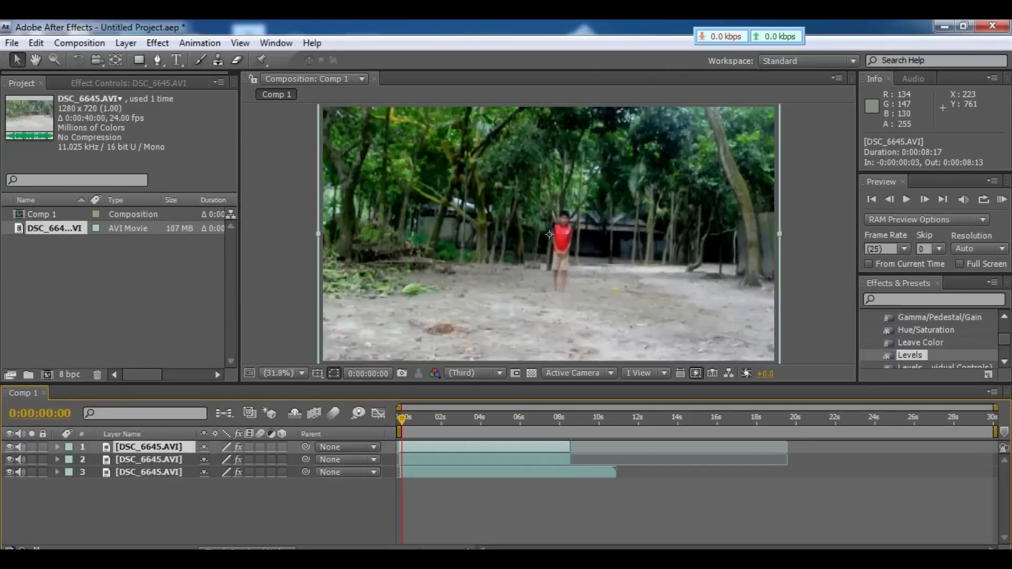
Step: Rename the bottom empty-ground layer to Bg
click(127, 471)
right_click(127, 471)
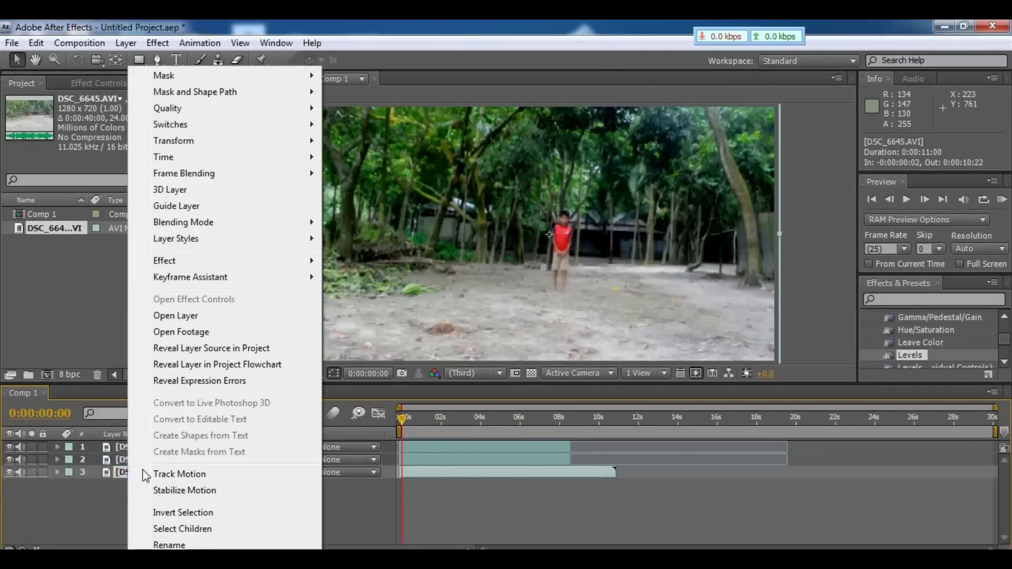
click(169, 545)
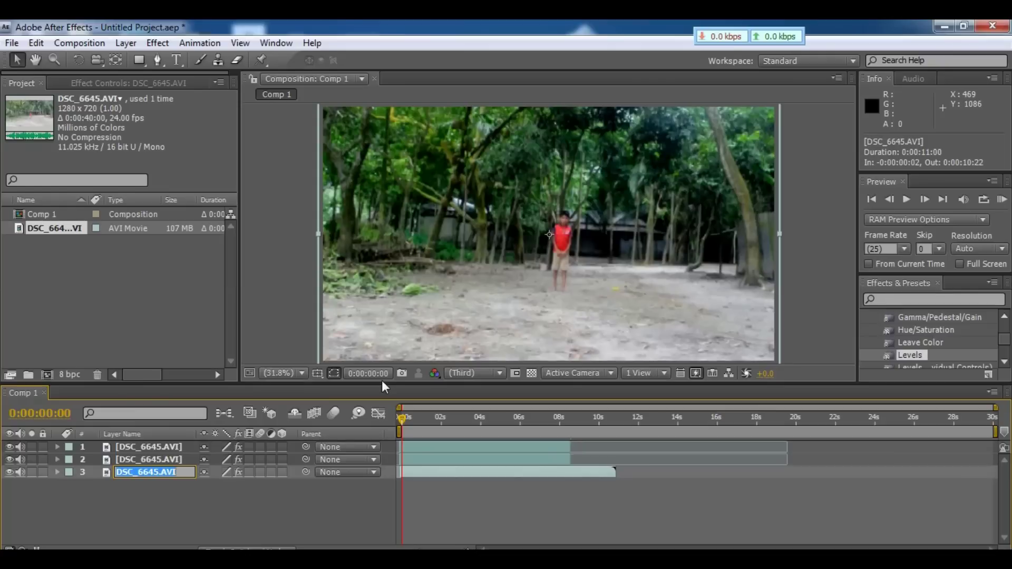
text(Bg)
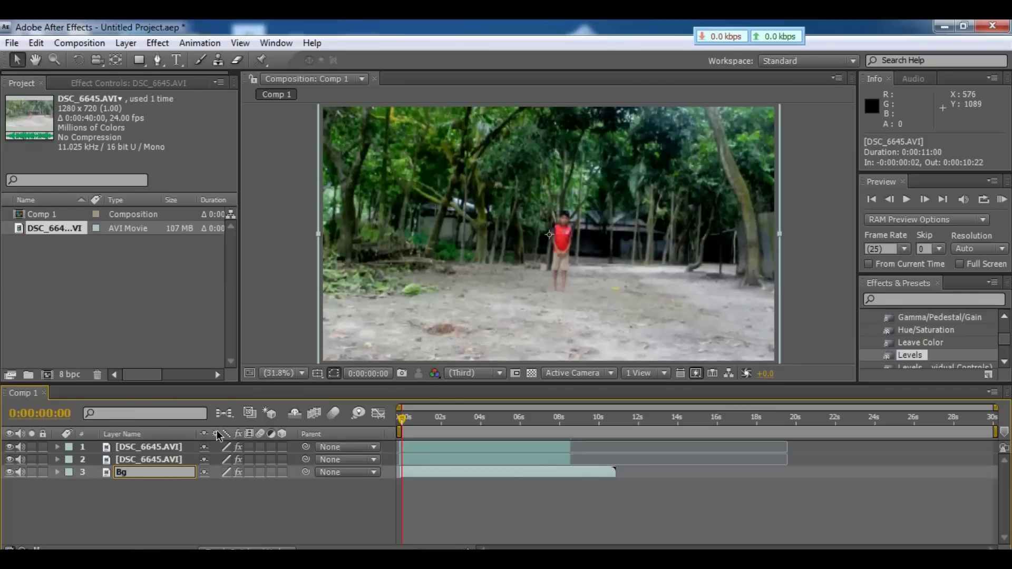
Step: Rename the top boy layer to Fly
click(177, 448)
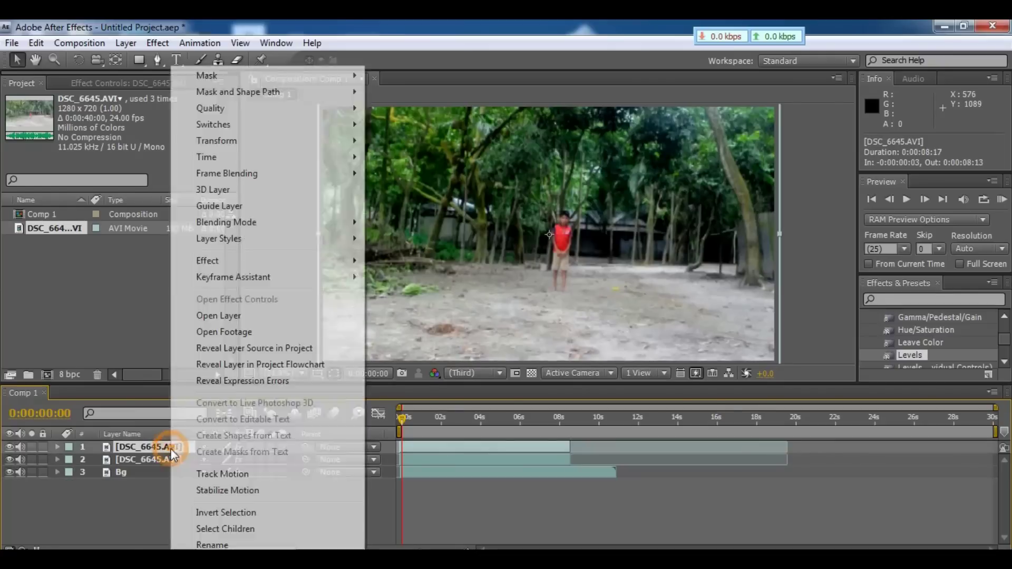
right_click(177, 448)
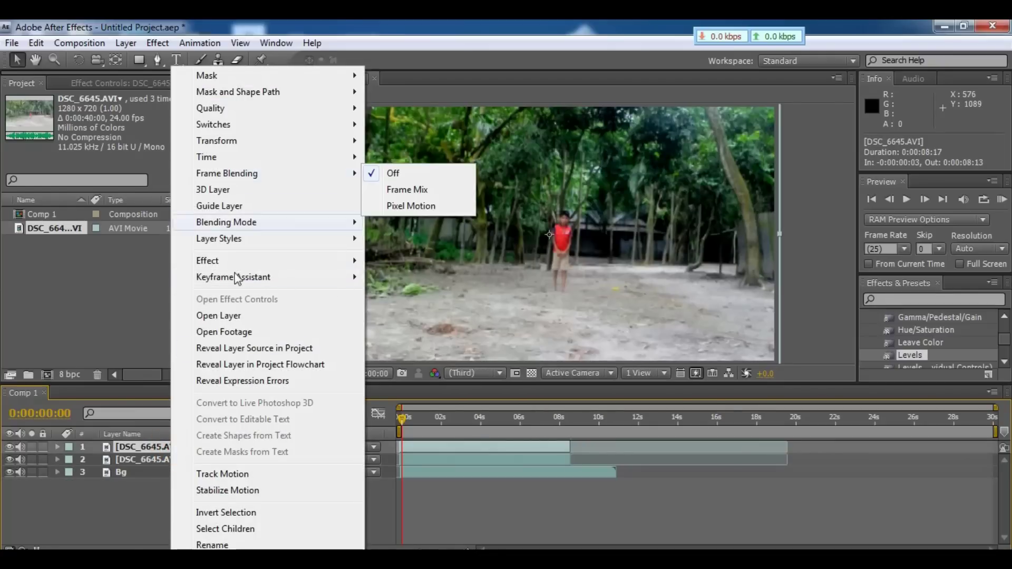
click(209, 544)
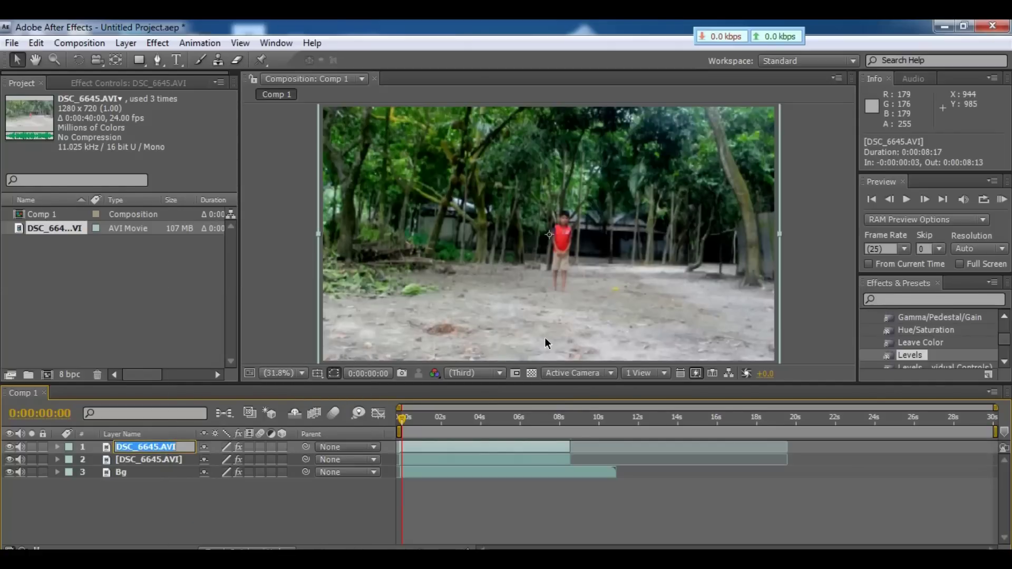
text(Fly)
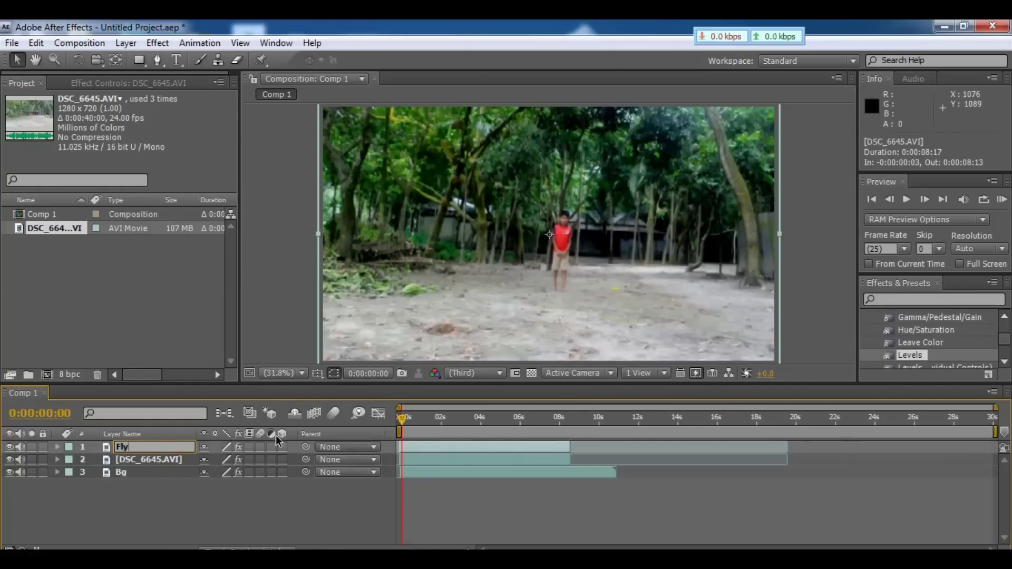
click(173, 461)
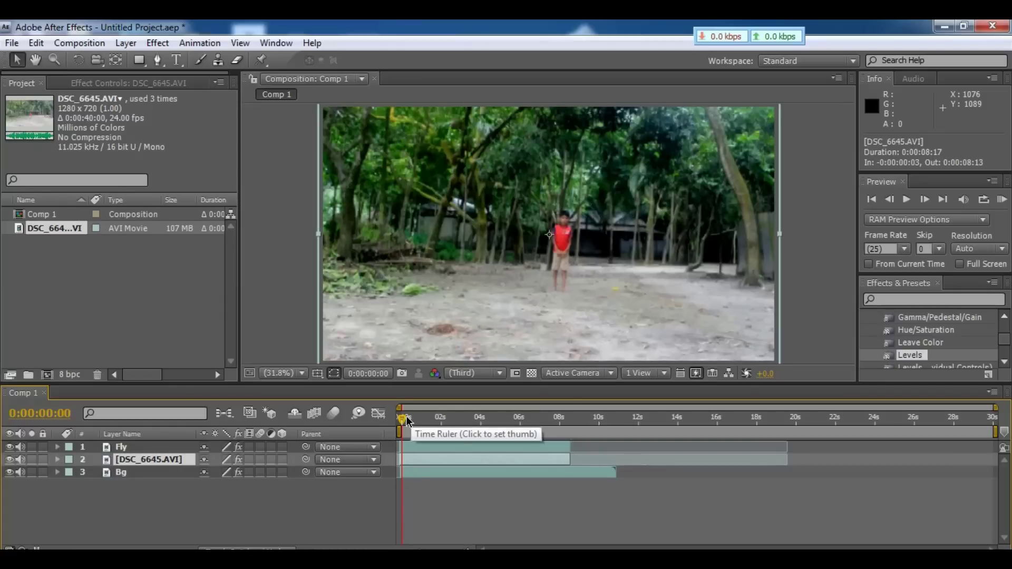
Step: Preview the comp and stop at 0:00:04:10, with the boy mid-jump and arms raised
drag(399, 421, 400, 420)
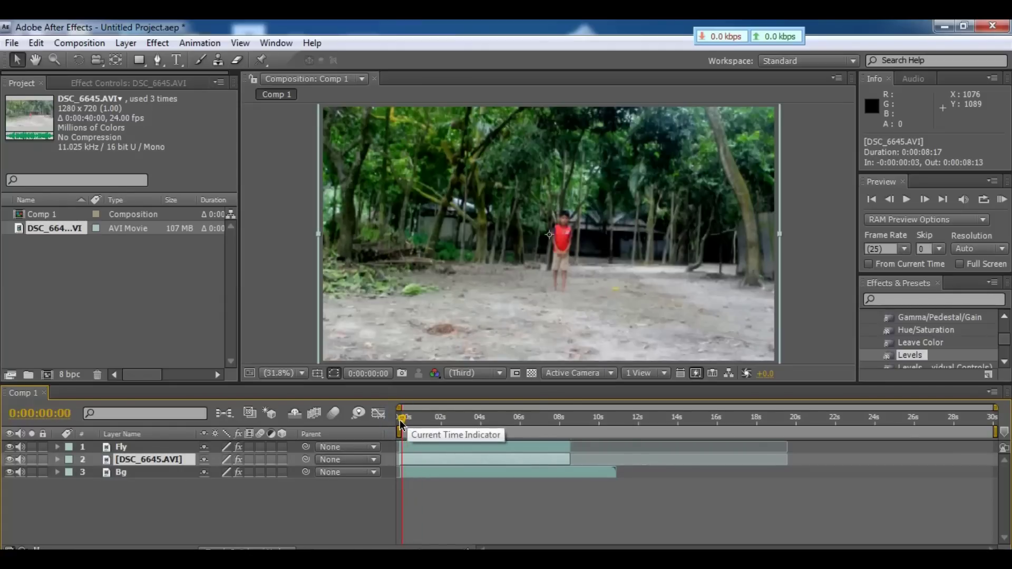
key(space)
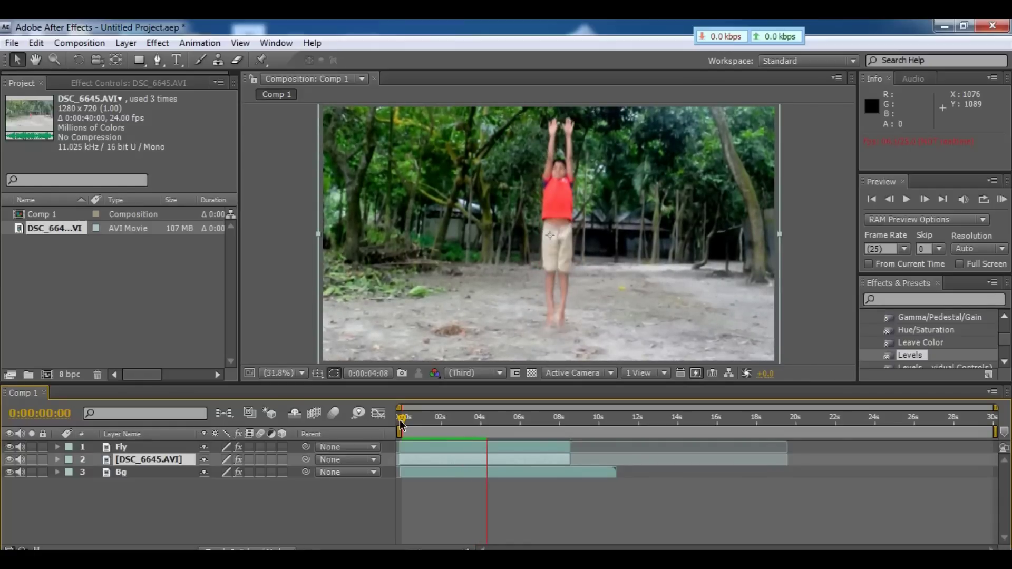
key(space)
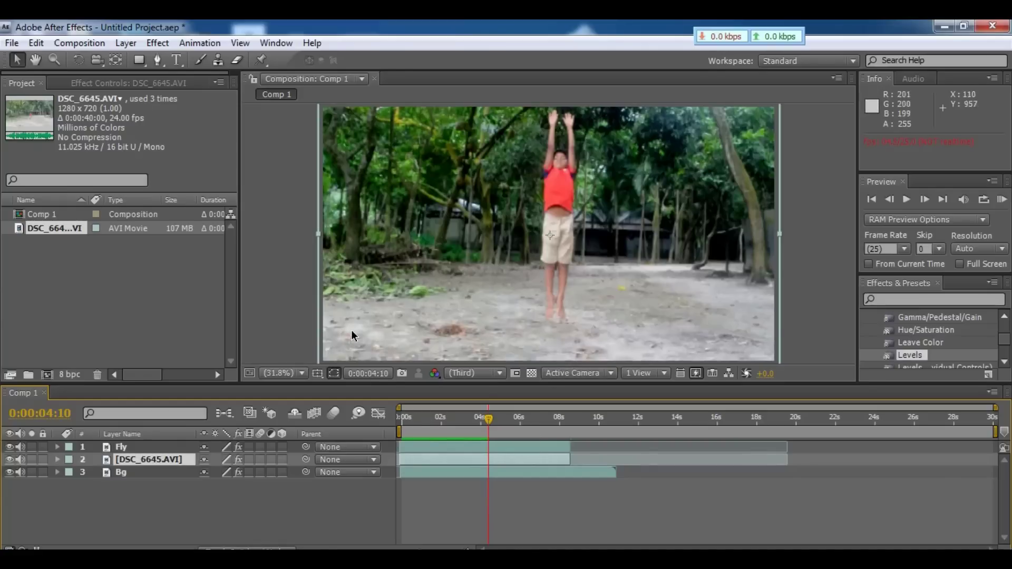
click(140, 60)
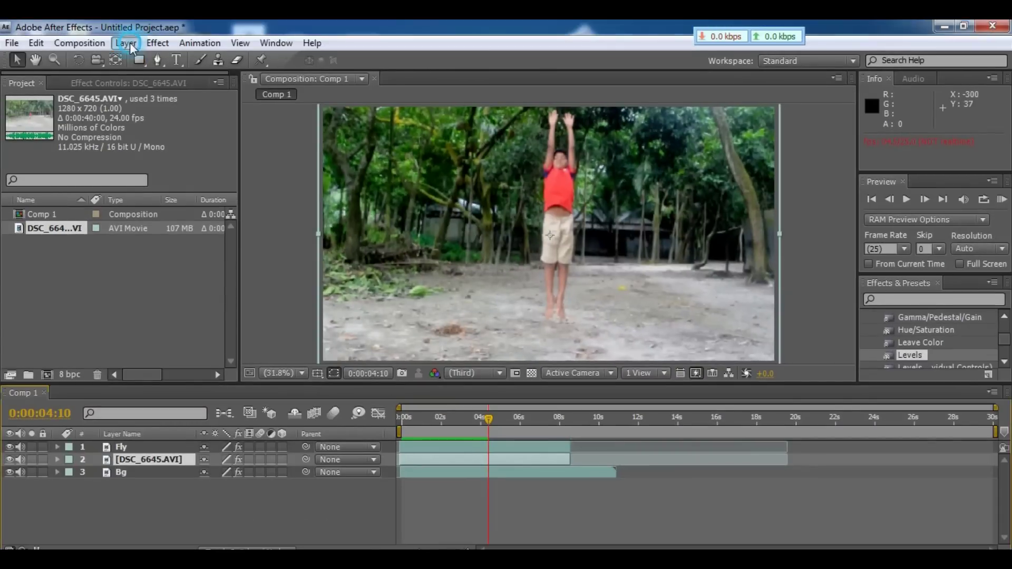
click(128, 43)
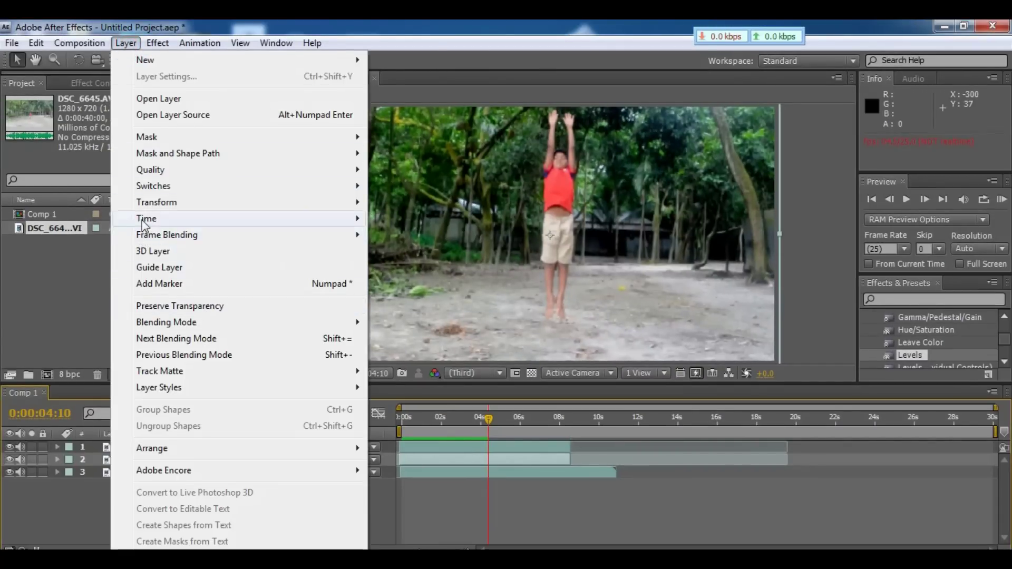
mouse_move(145, 219)
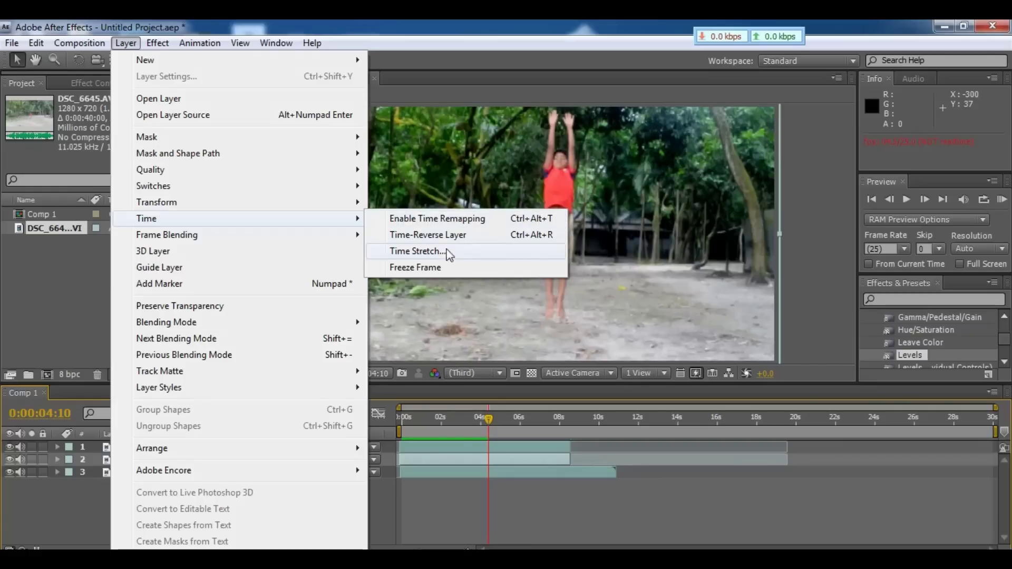
click(406, 269)
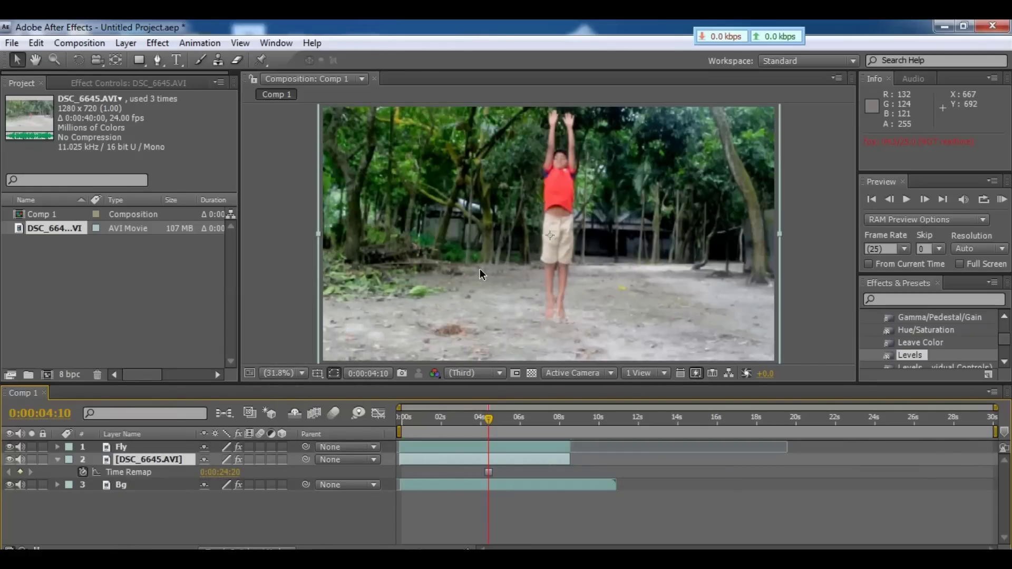
key(ctrl+z)
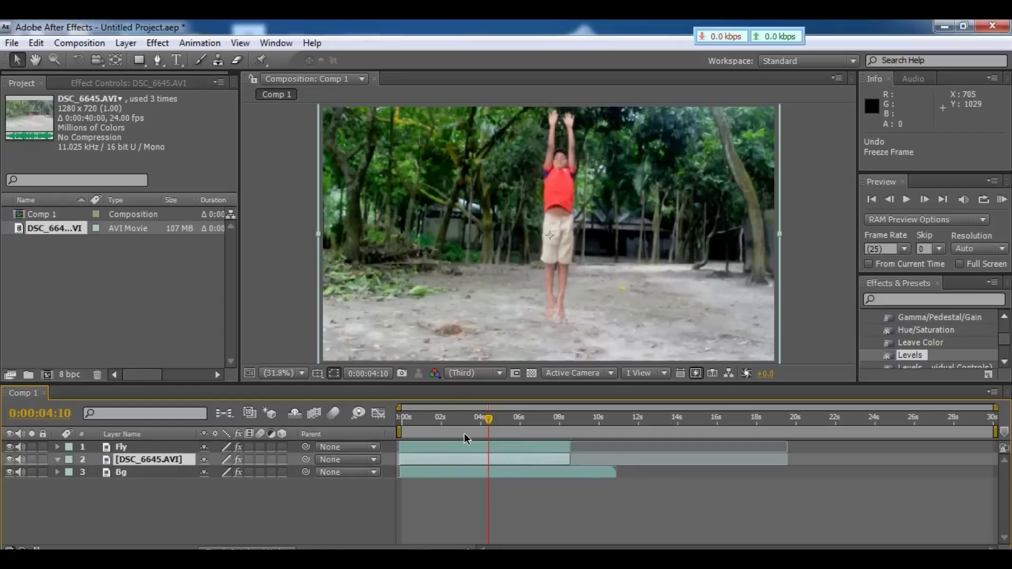
click(459, 447)
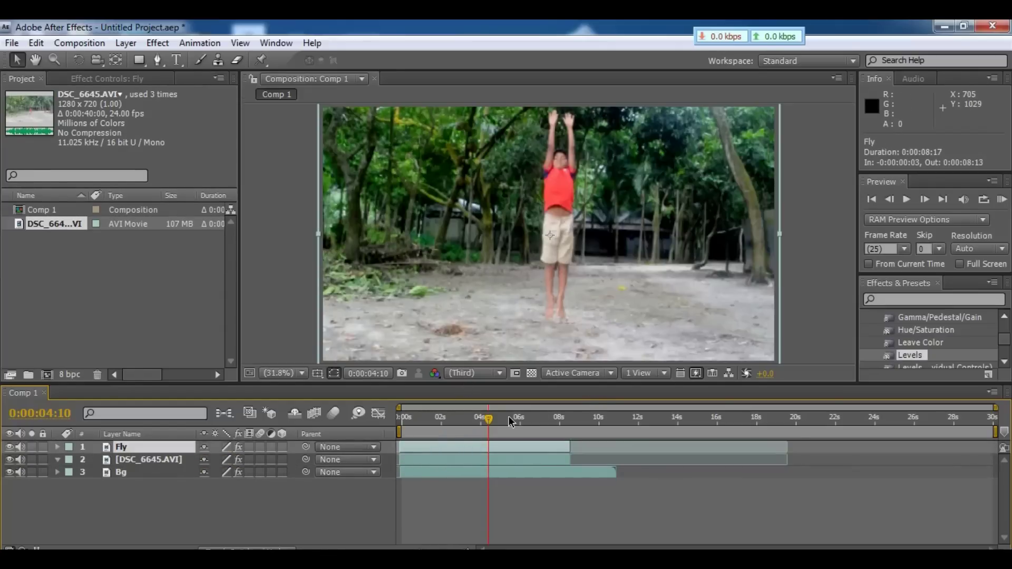
Step: Apply Freeze Frame to the Fly layer and trim its in-point to 0:00:04:10
click(125, 42)
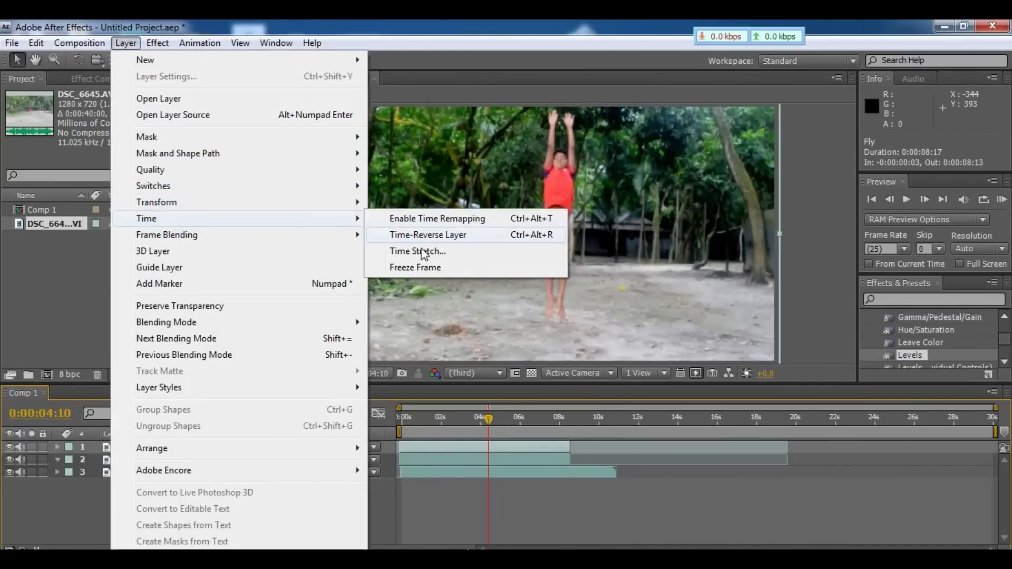
click(410, 267)
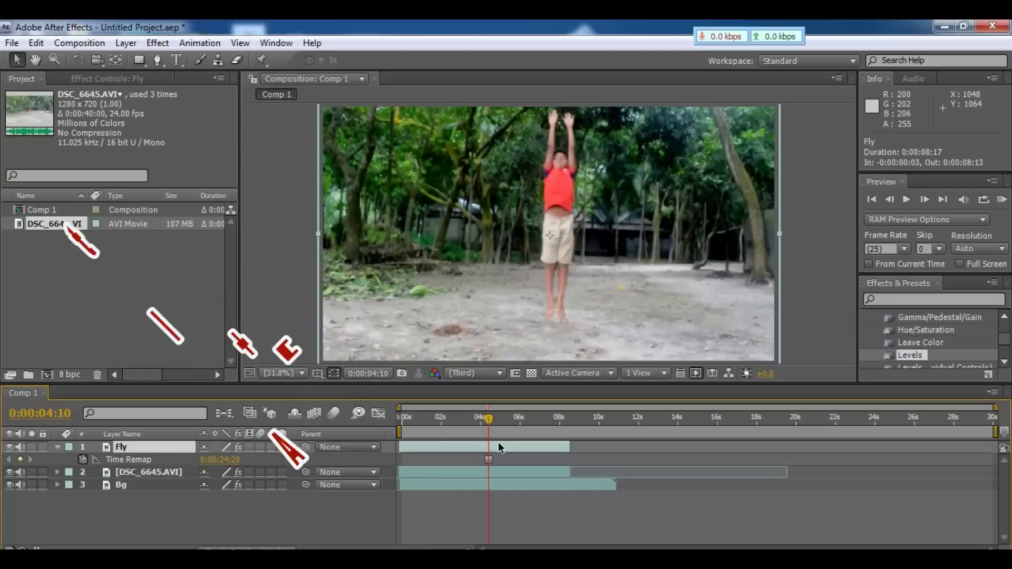
key(alt+bracketleft)
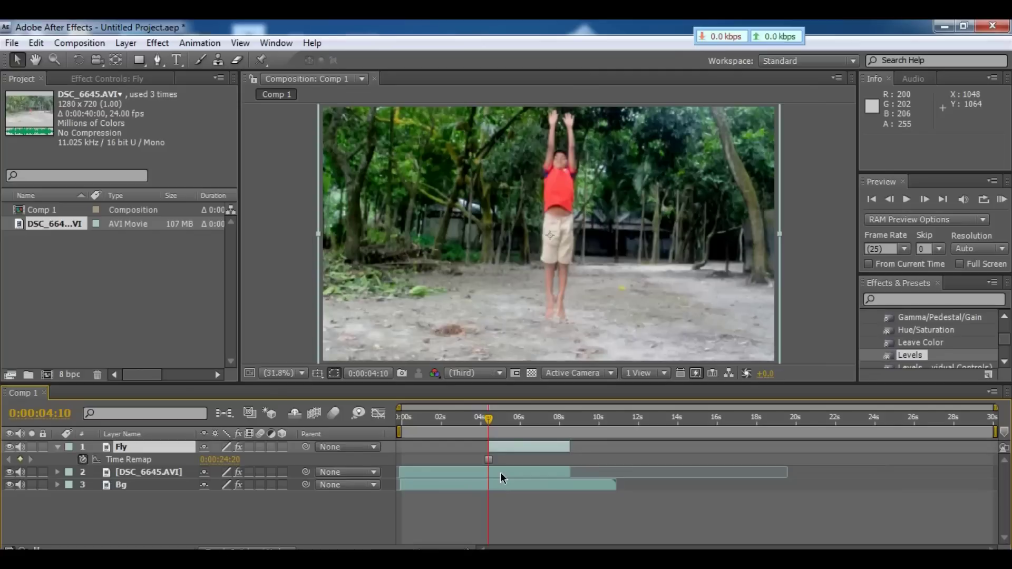
Step: Trim the DSC_6645.AVI clip's out-point to 0:00:04:10, where Fly begins
click(501, 472)
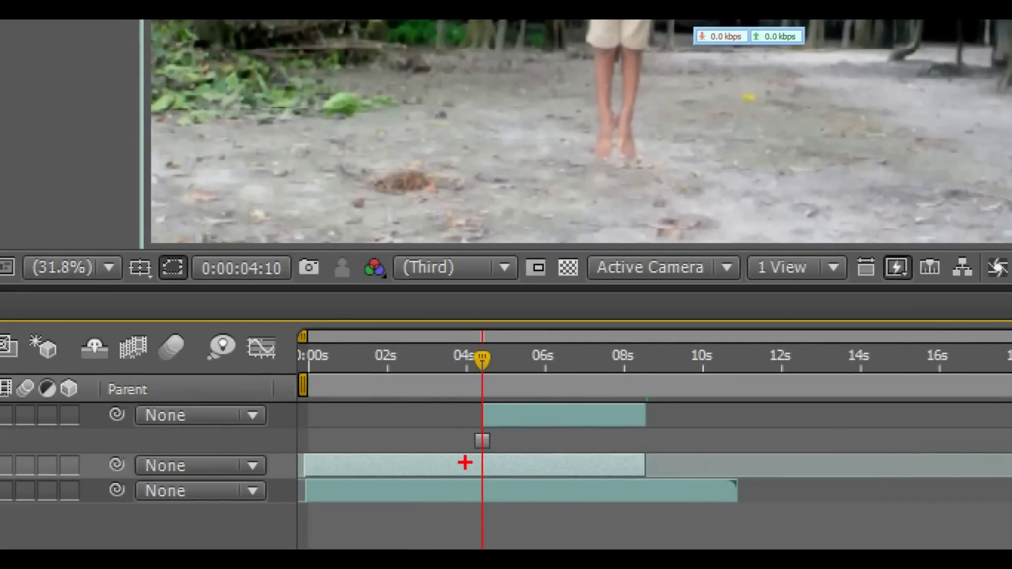
mouse_move(465, 462)
mouse_down()
mouse_move(540, 454)
mouse_move(564, 485)
mouse_up()
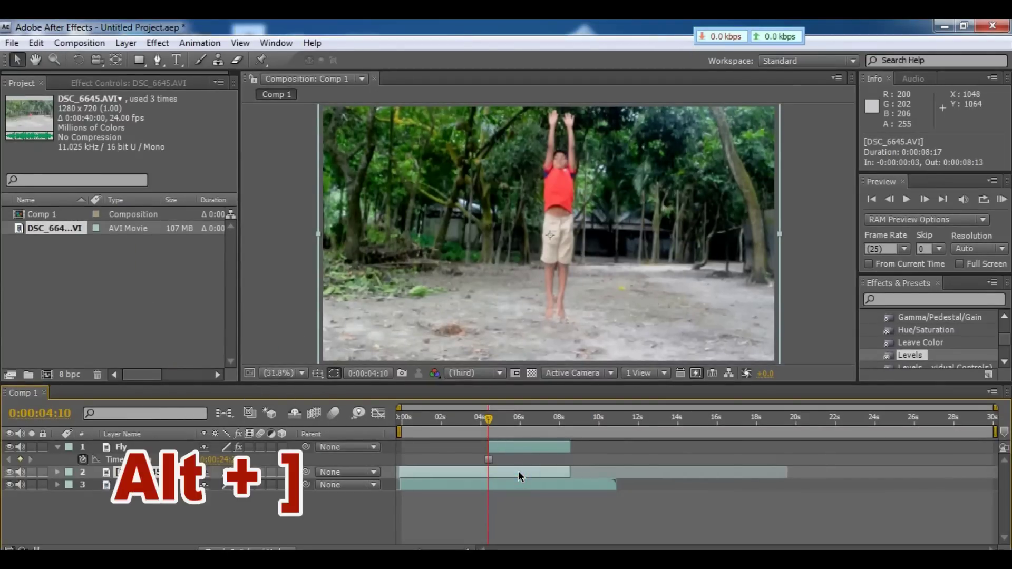
key(alt+bracketright)
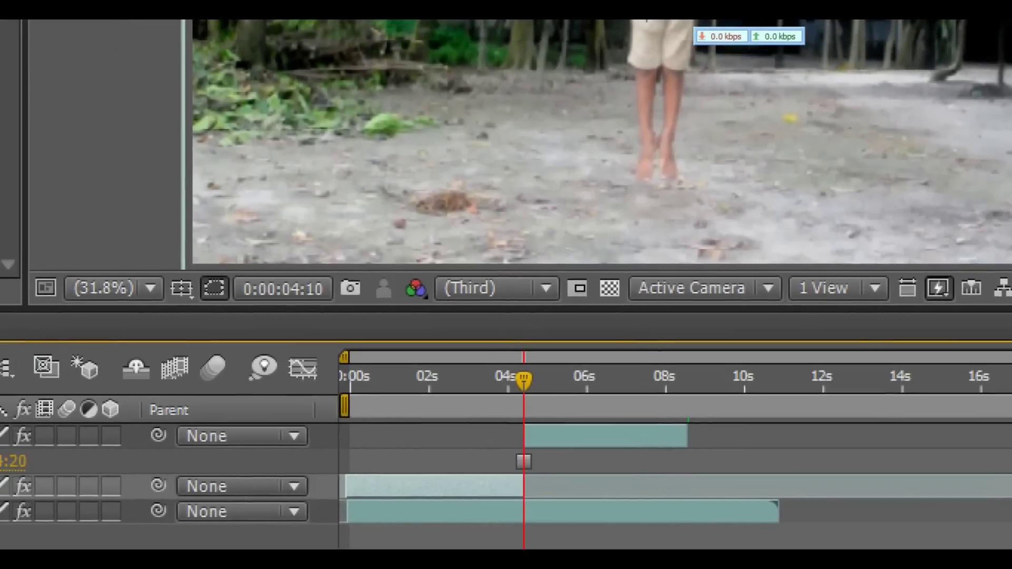
click(396, 429)
click(398, 420)
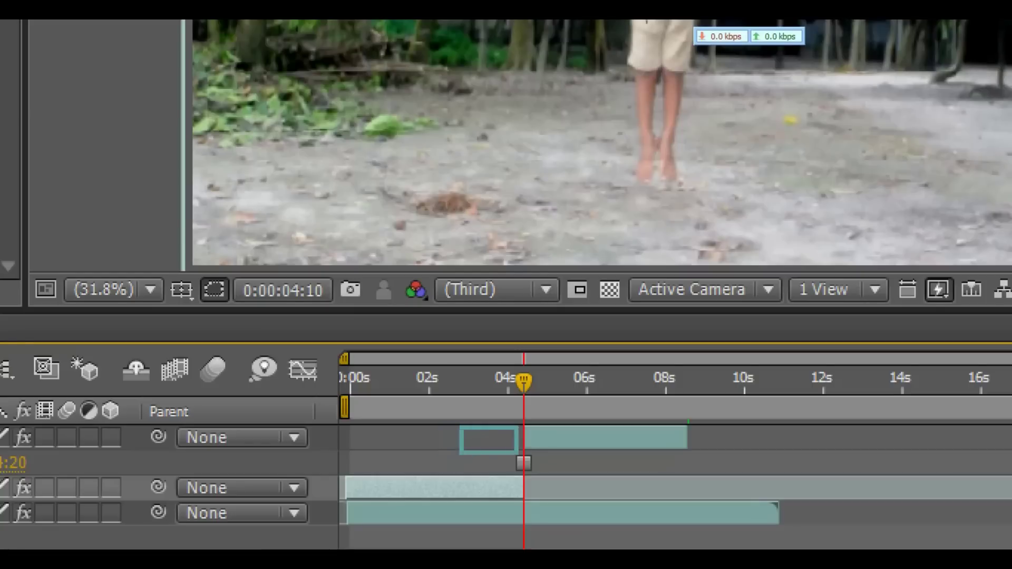
click(523, 464)
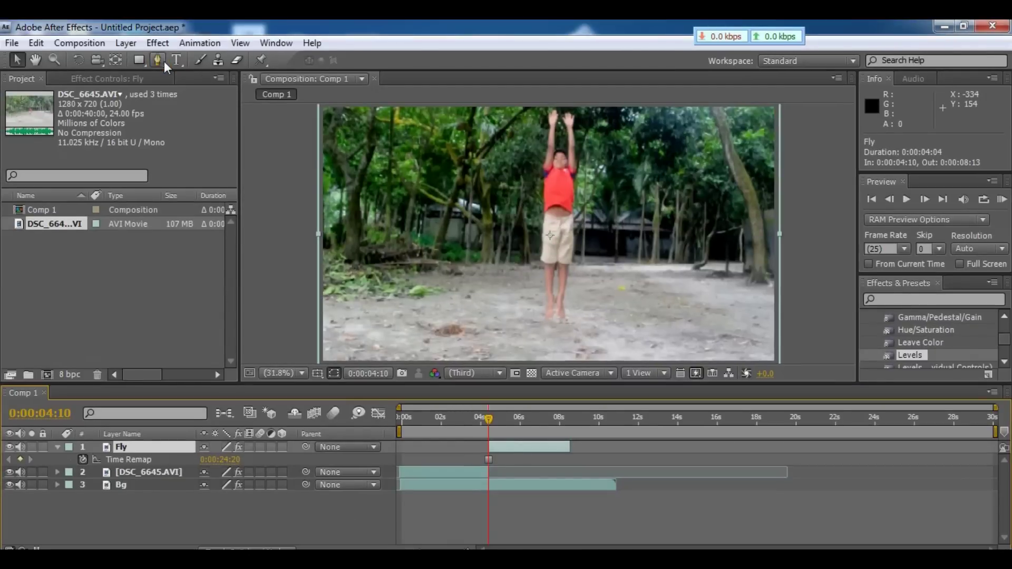
Step: Switch to the Pen tool, view the comp at 100%, and pan down to the boy's legs
click(158, 59)
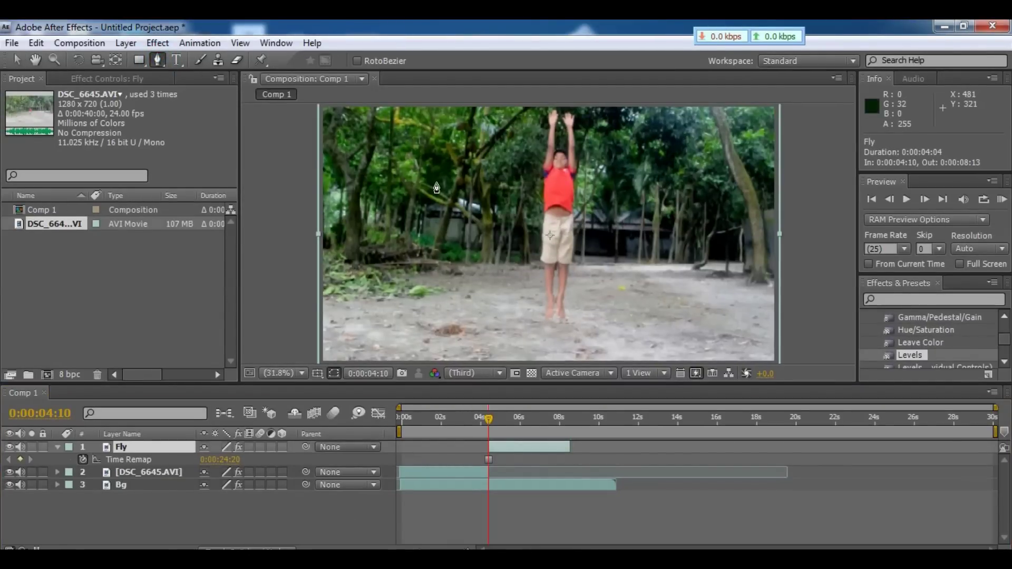
key(period)
key(slash)
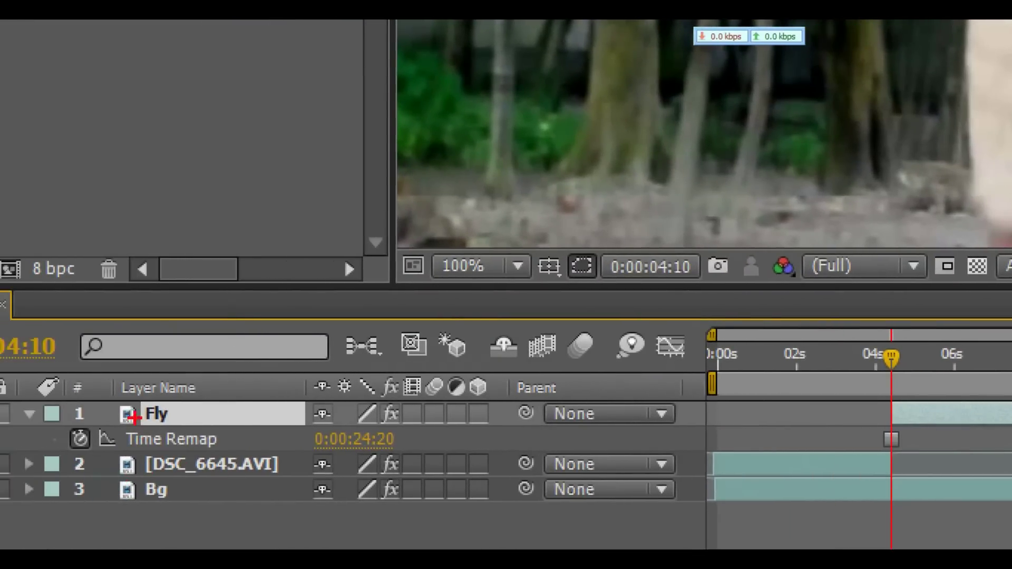
drag(118, 402, 202, 423)
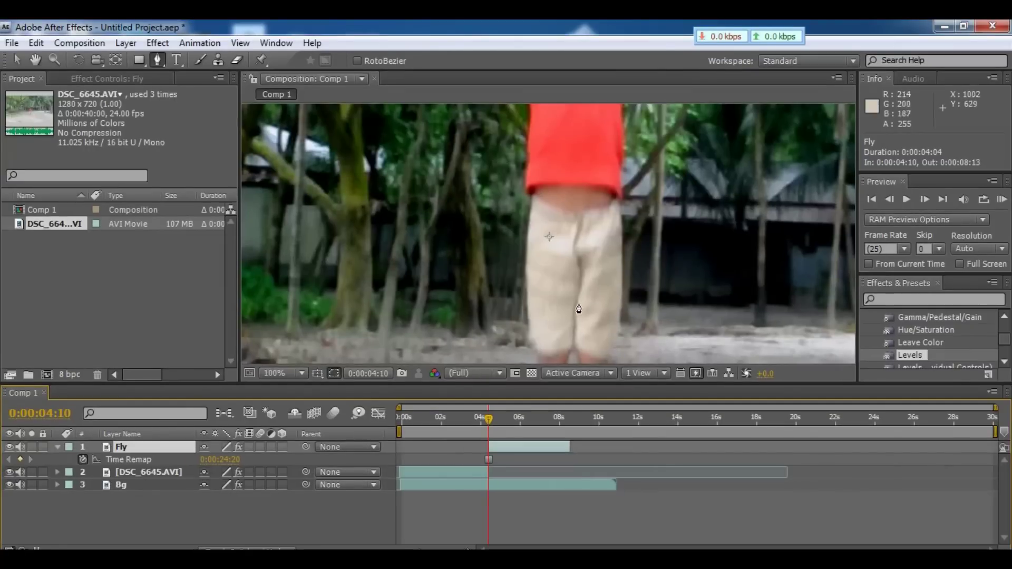
key(h)
drag(605, 275, 605, 170)
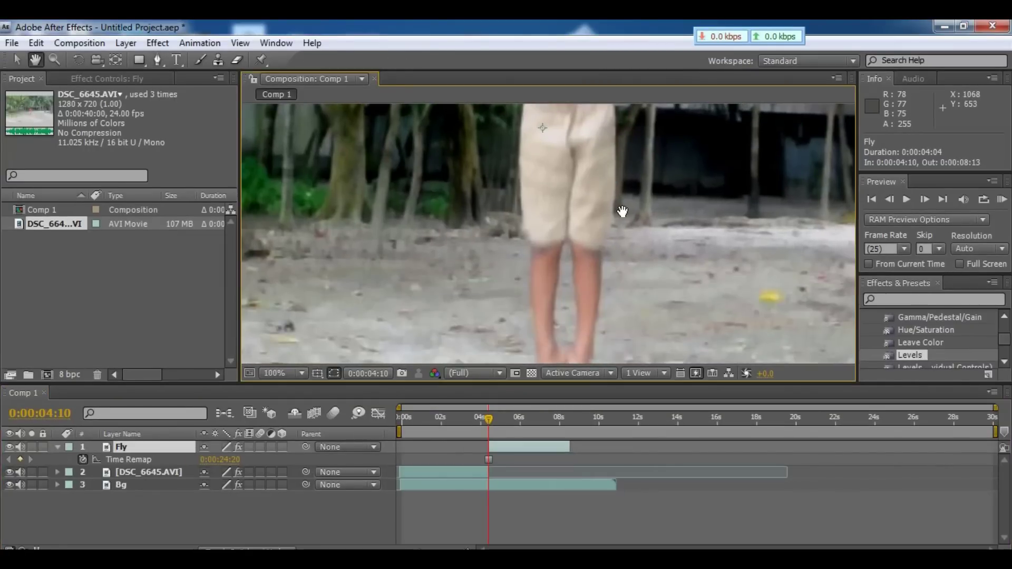
drag(621, 212, 615, 124)
Step: Trace the mask down the right leg, around the foot, and back up the inner leg
key(g)
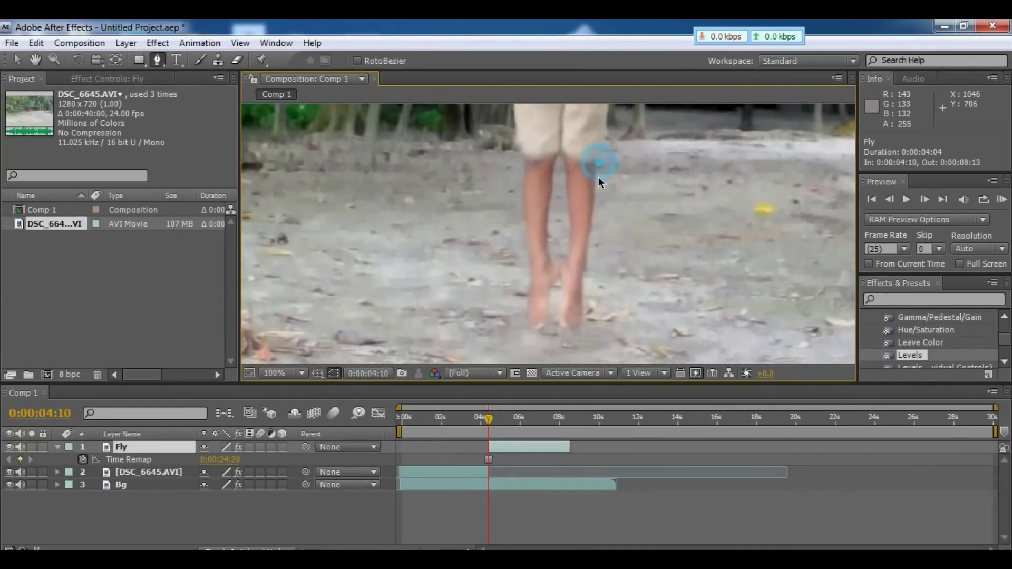
click(595, 188)
click(591, 237)
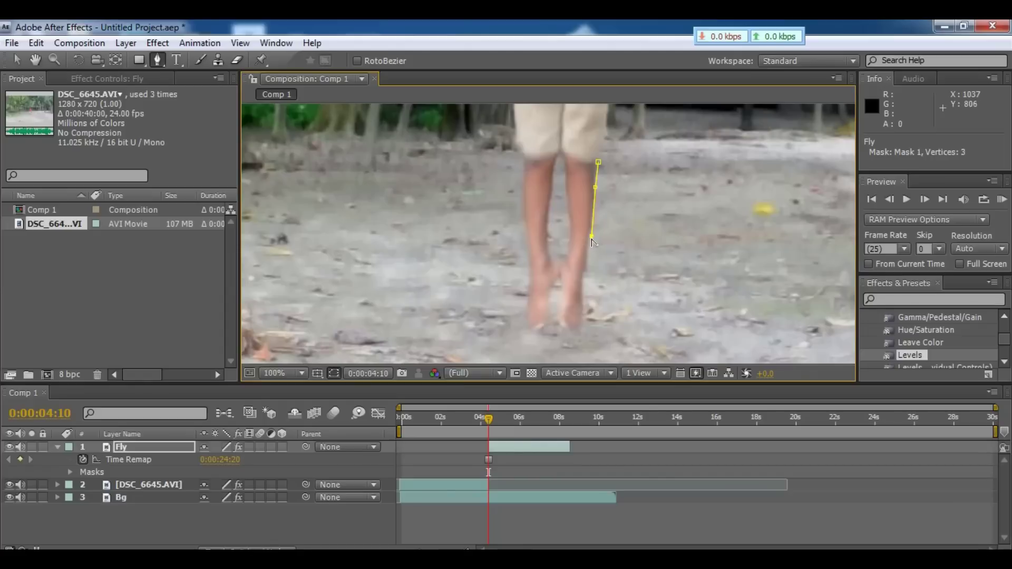
click(586, 259)
click(584, 282)
click(564, 330)
click(560, 285)
drag(568, 261, 576, 253)
click(567, 176)
Step: Continue the mask down the left leg and around the heel, then zoom out to 25%
click(563, 154)
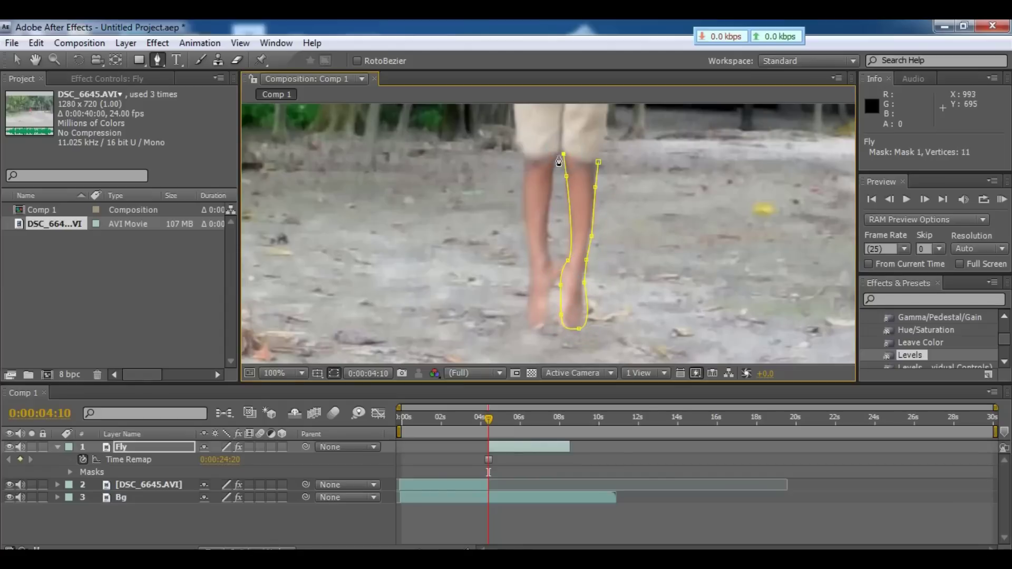
click(557, 158)
click(548, 209)
click(549, 246)
click(552, 296)
click(534, 313)
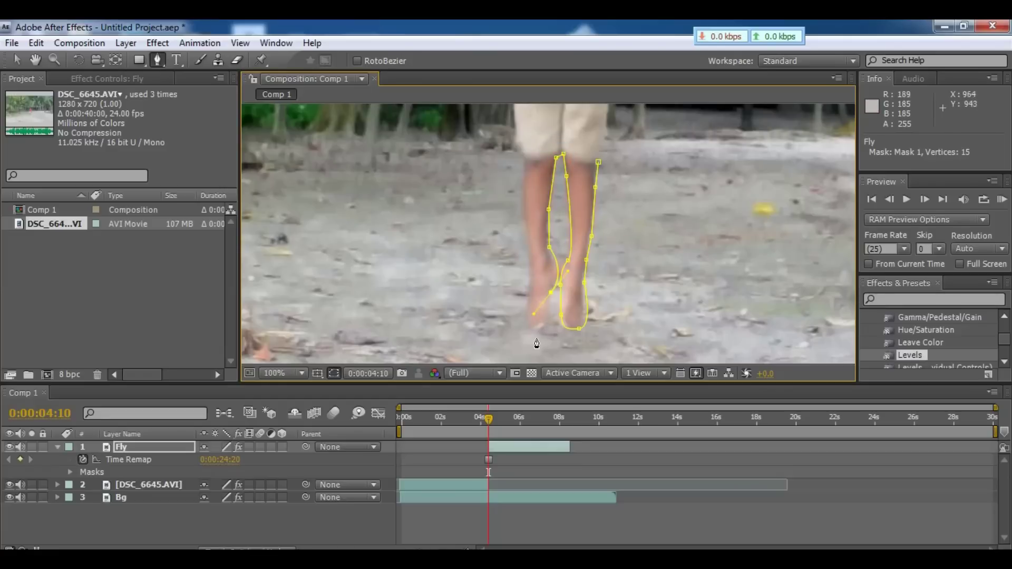
drag(513, 326, 512, 326)
click(533, 272)
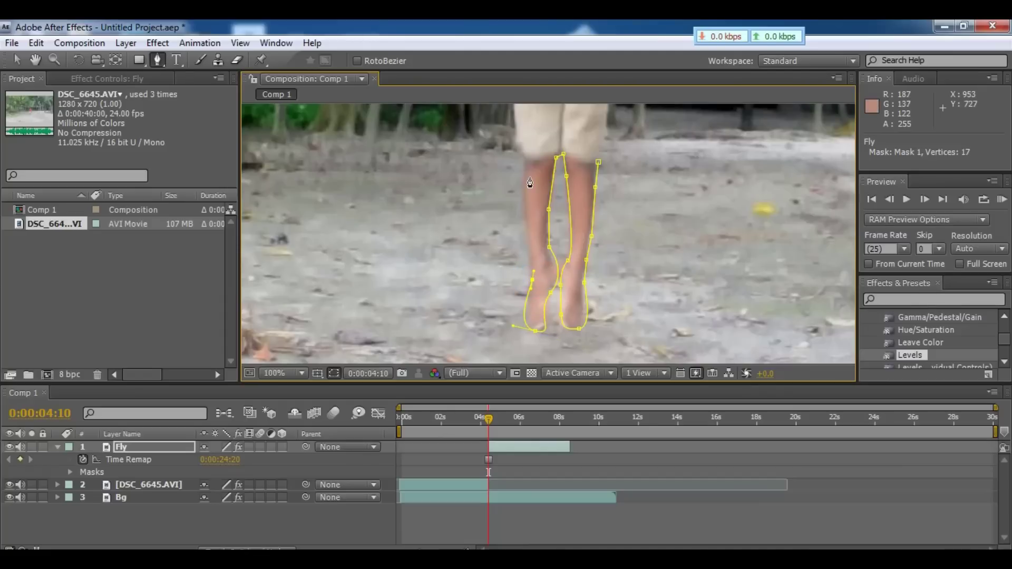
drag(527, 166, 536, 152)
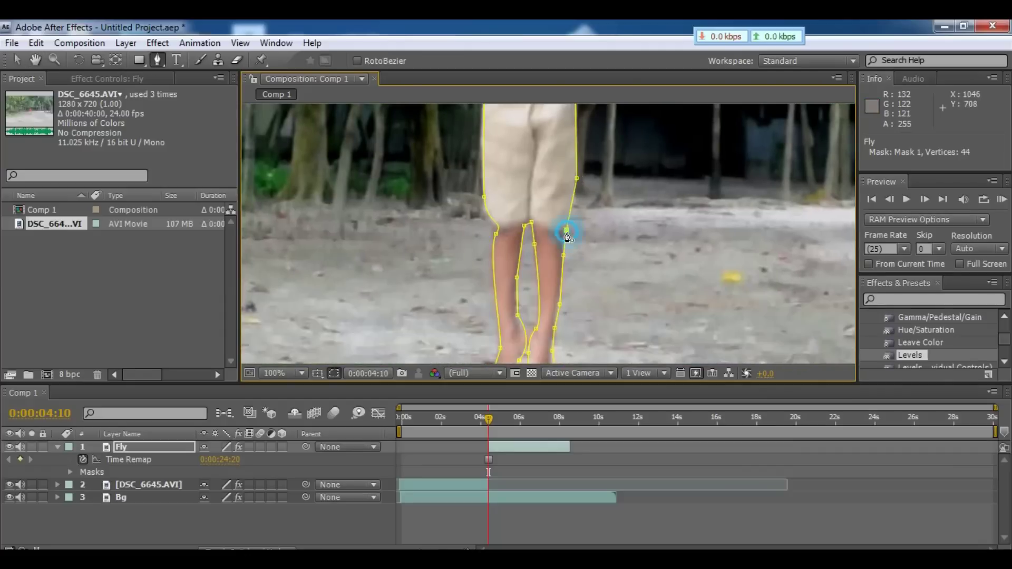
key(comma)
key(comma)
key(comma)
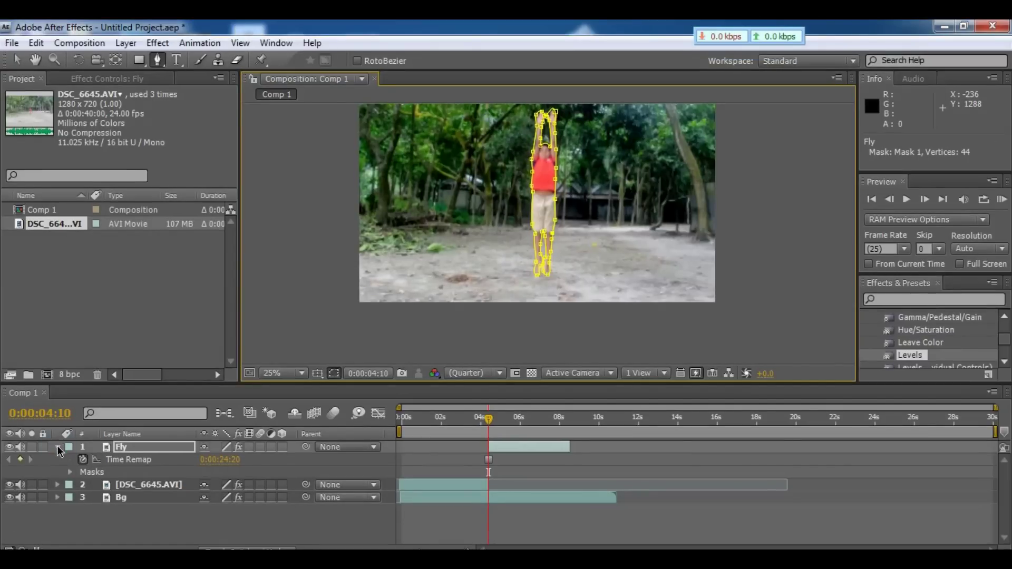
Step: Set a Position keyframe (960, 540) on the Fly layer at 0:00:04:10
click(57, 447)
click(58, 447)
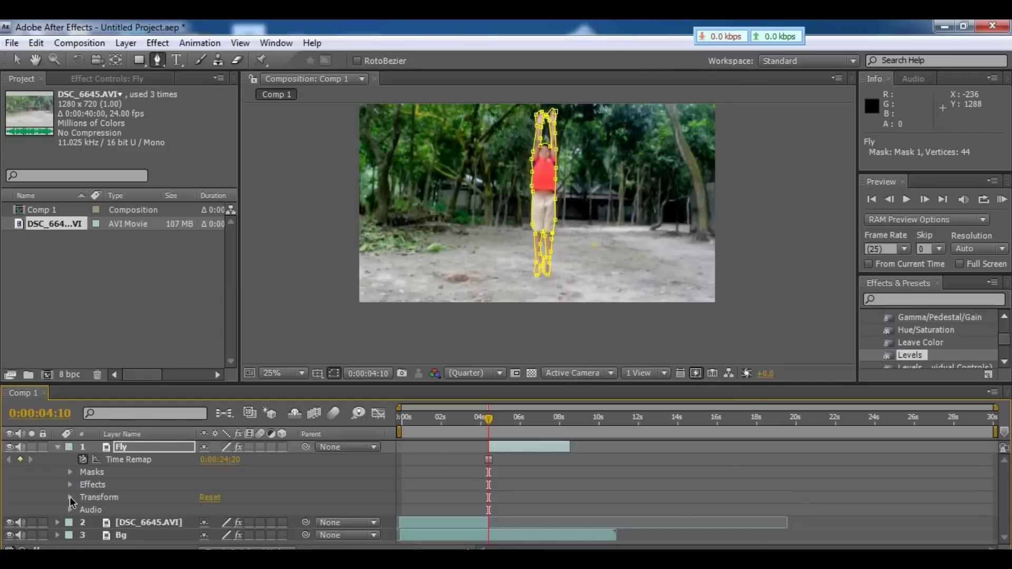
click(70, 498)
scroll(90, 500, down, 1)
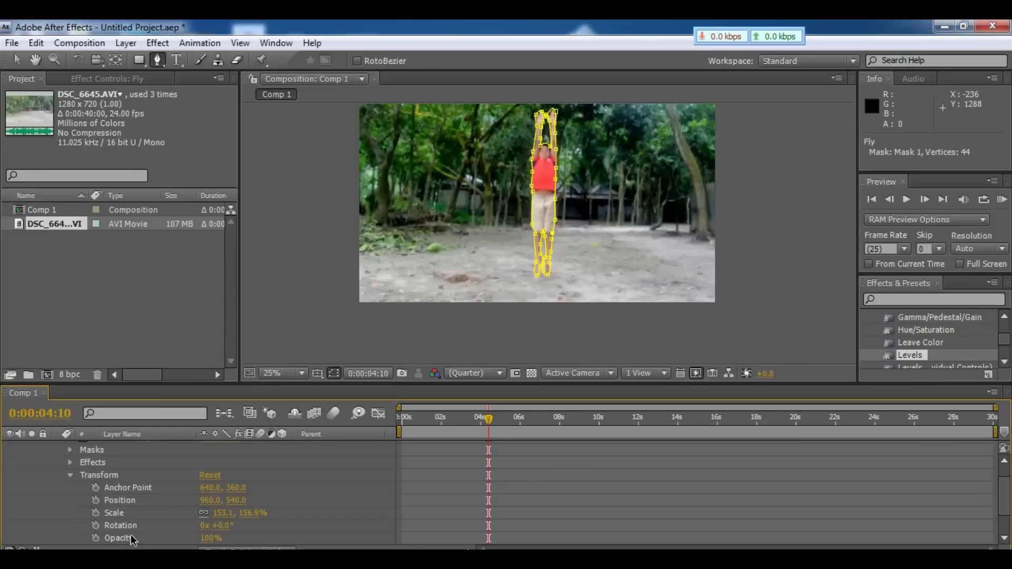
click(96, 500)
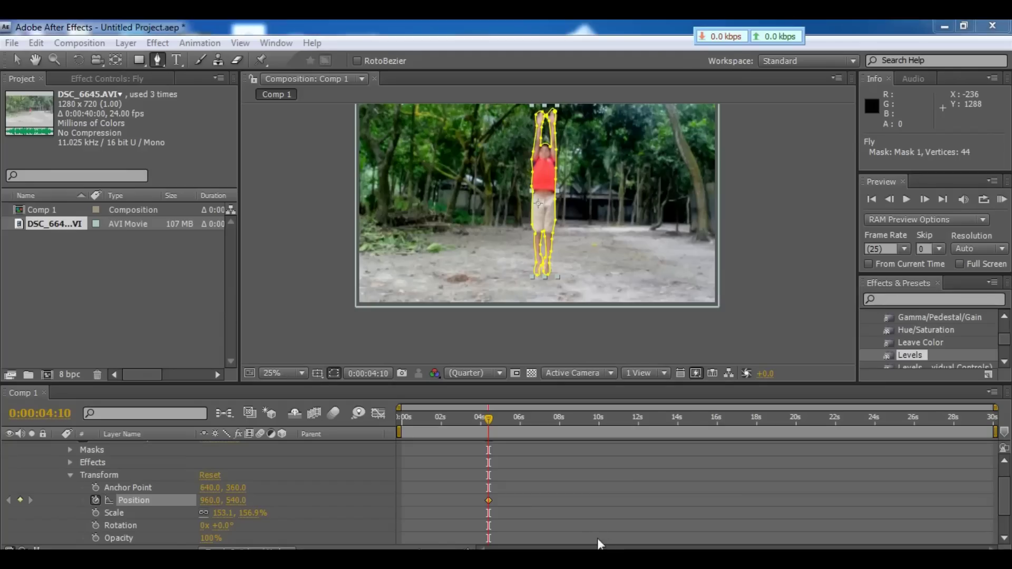
Step: Move the current time forward to 0:00:05:16
click(598, 543)
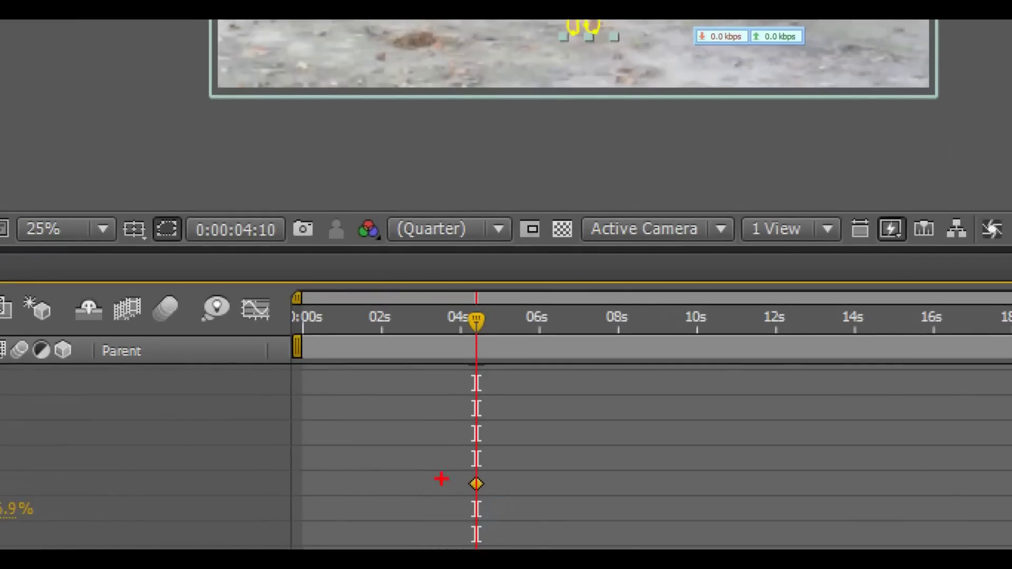
drag(441, 466, 493, 493)
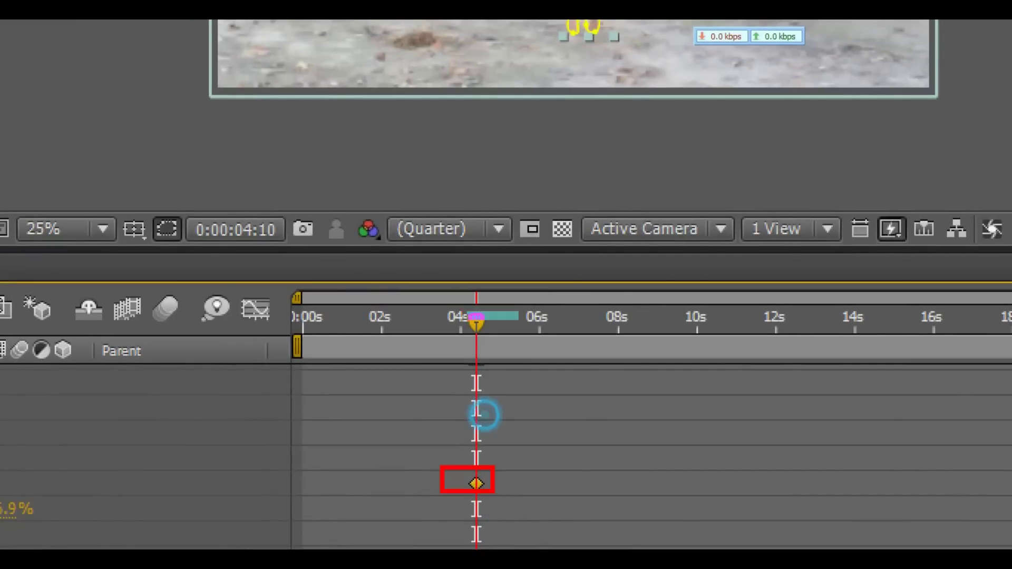
drag(468, 312, 545, 312)
drag(488, 419, 514, 421)
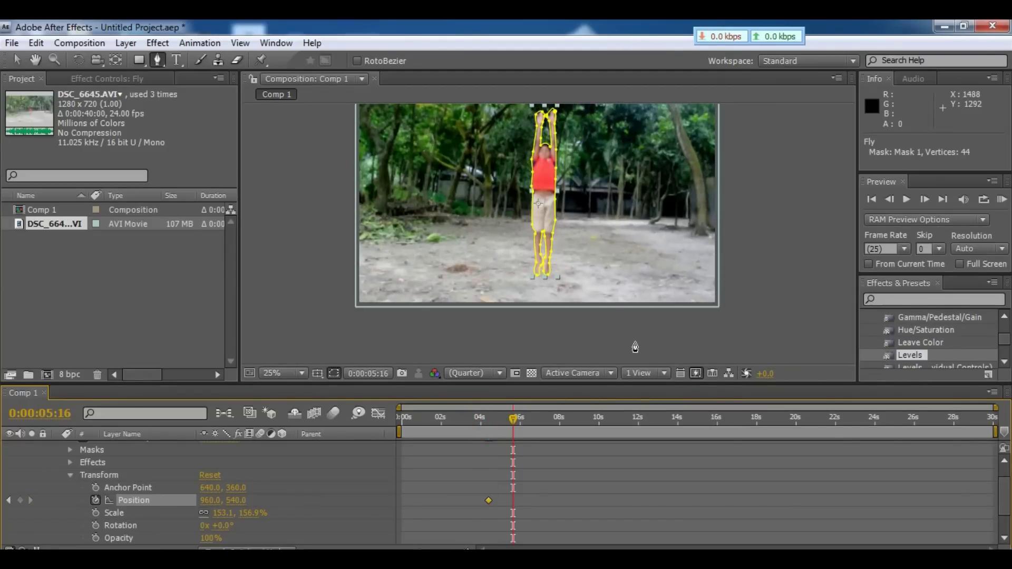
Step: With the Selection tool, drag the Fly layer straight up to Position 960, -692, above the frame
key(comma)
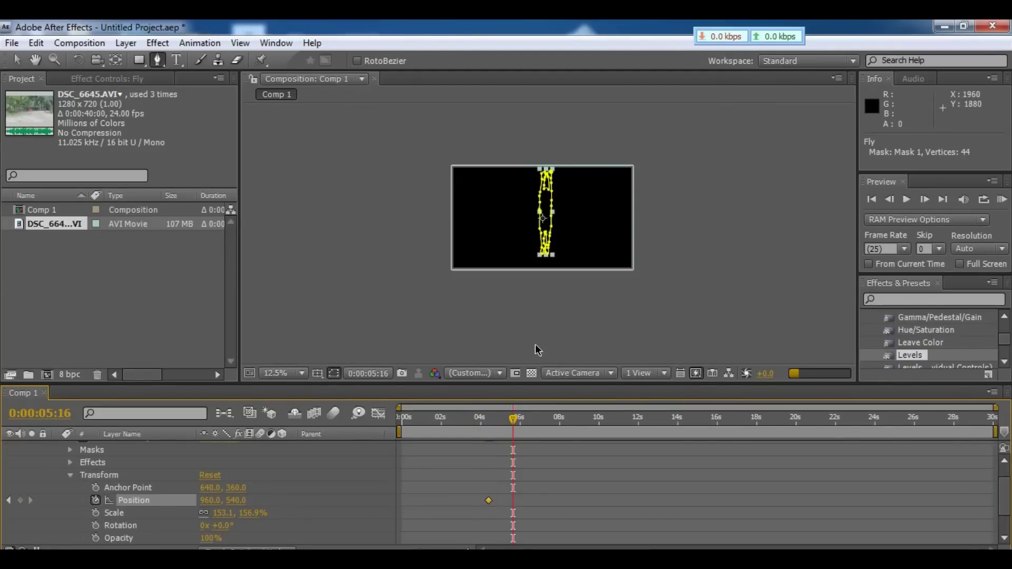
key(period)
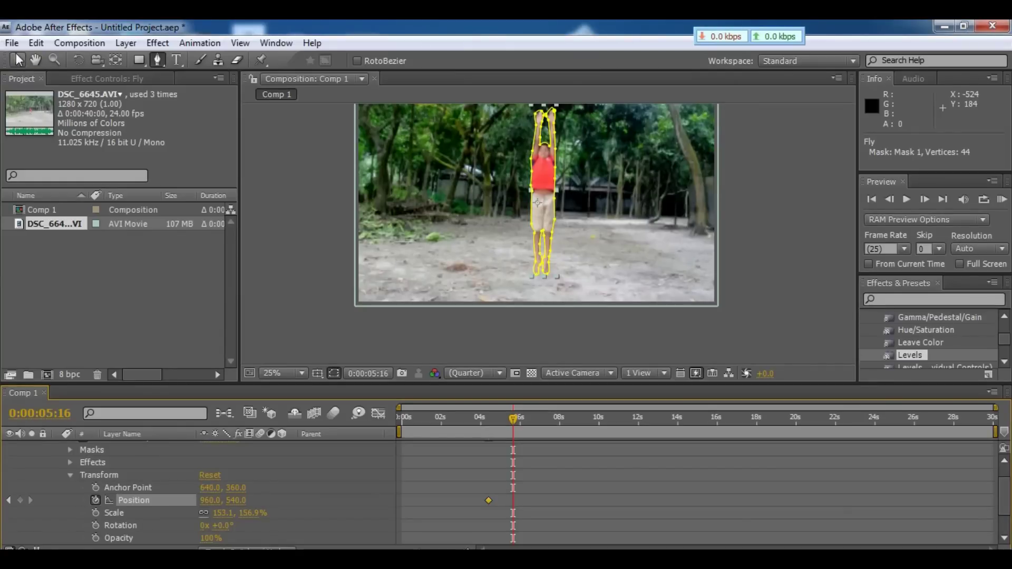
click(17, 60)
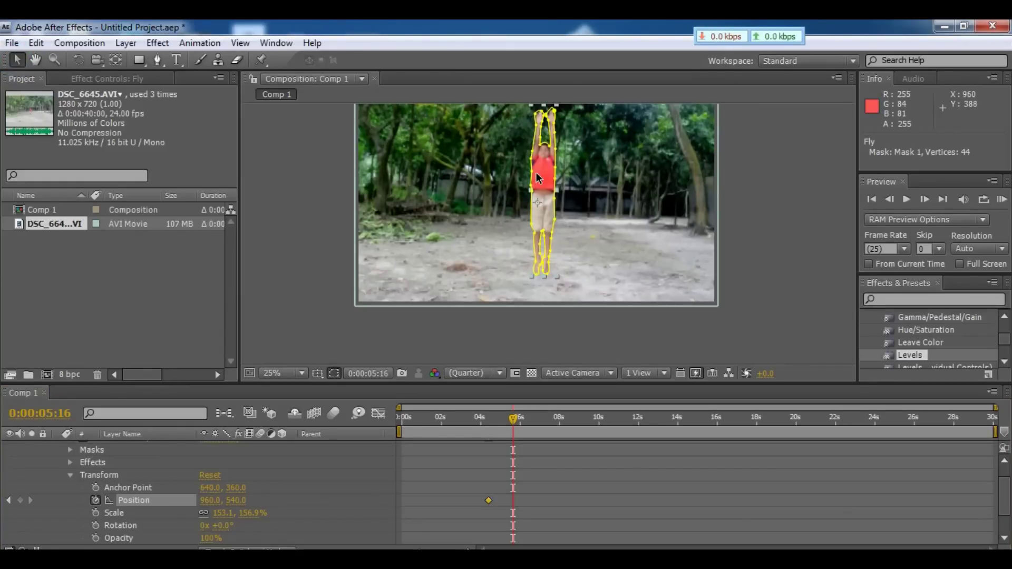
scroll(538, 177, down, 1)
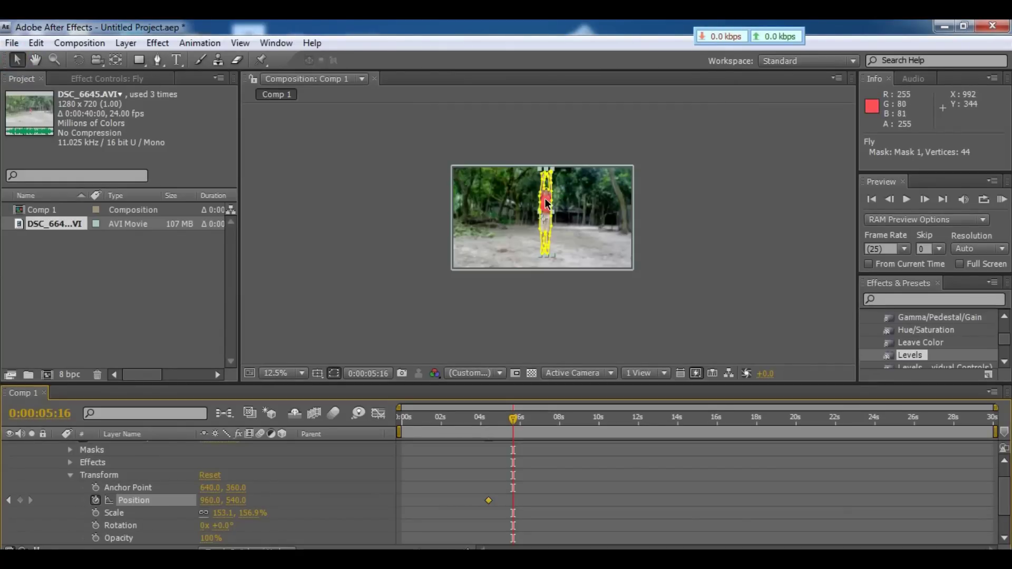
drag(546, 202, 546, 104)
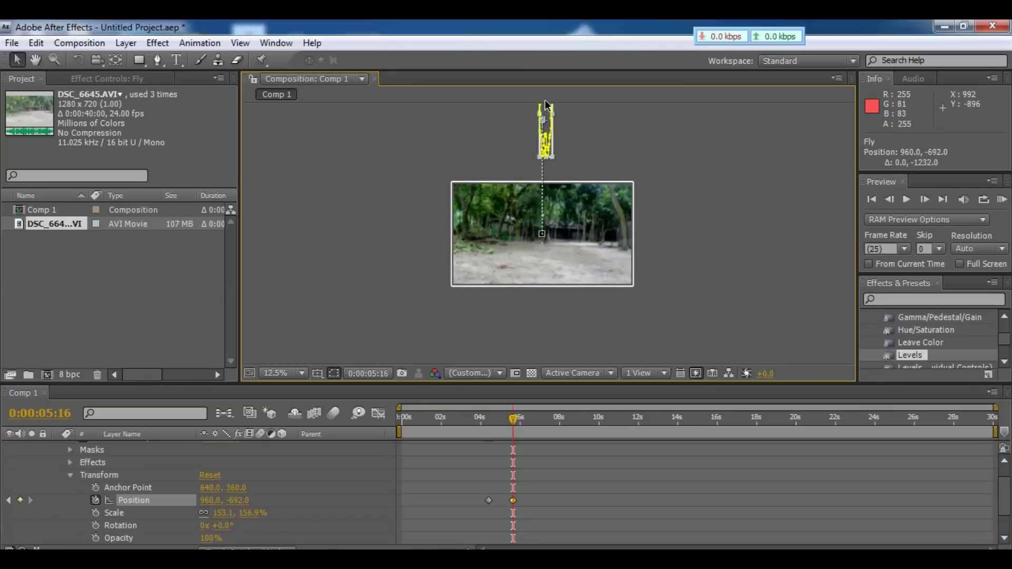
key(period)
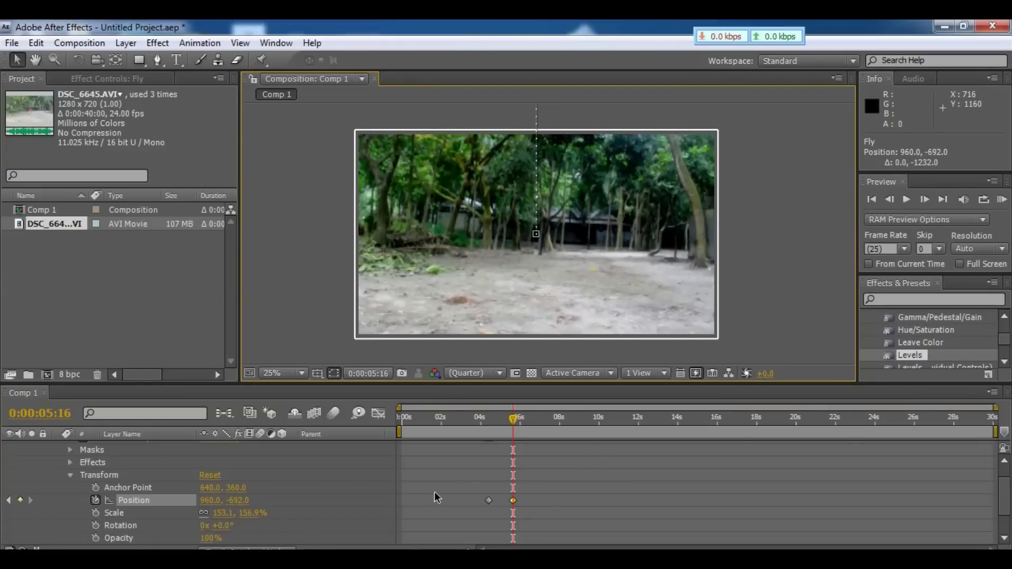
click(71, 476)
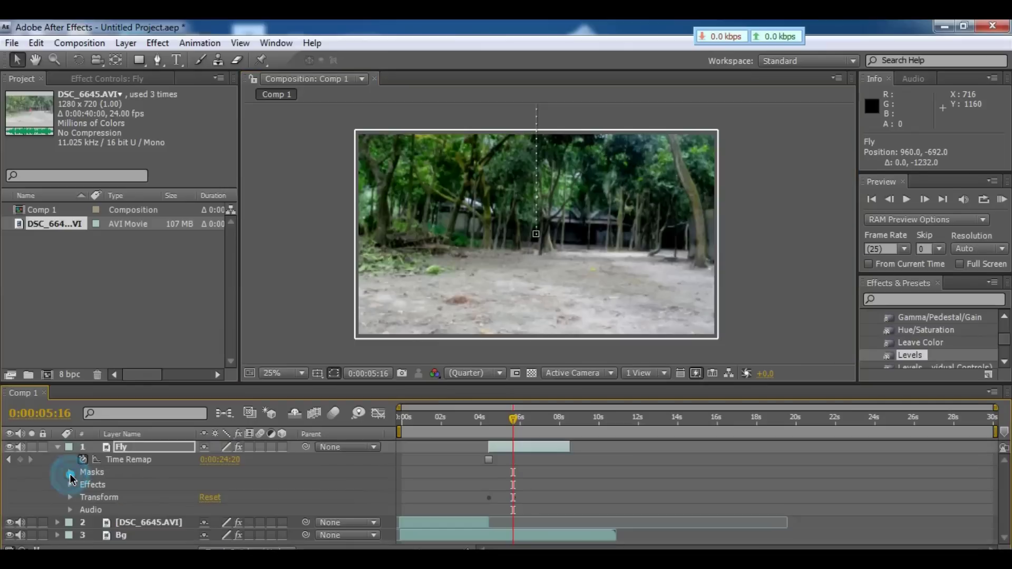
Step: Preview the composition from the start through the jump
click(57, 447)
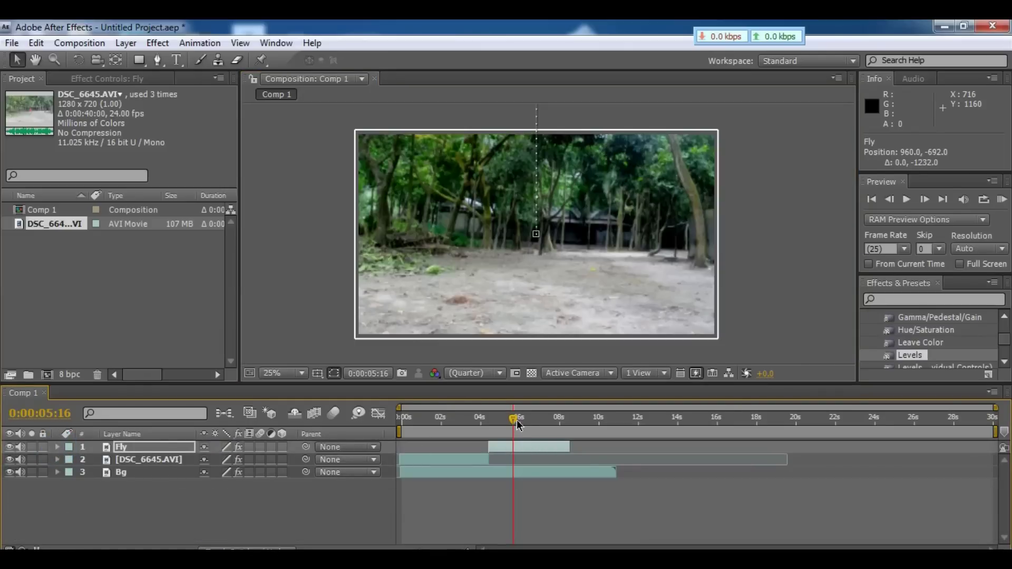
drag(516, 419, 437, 419)
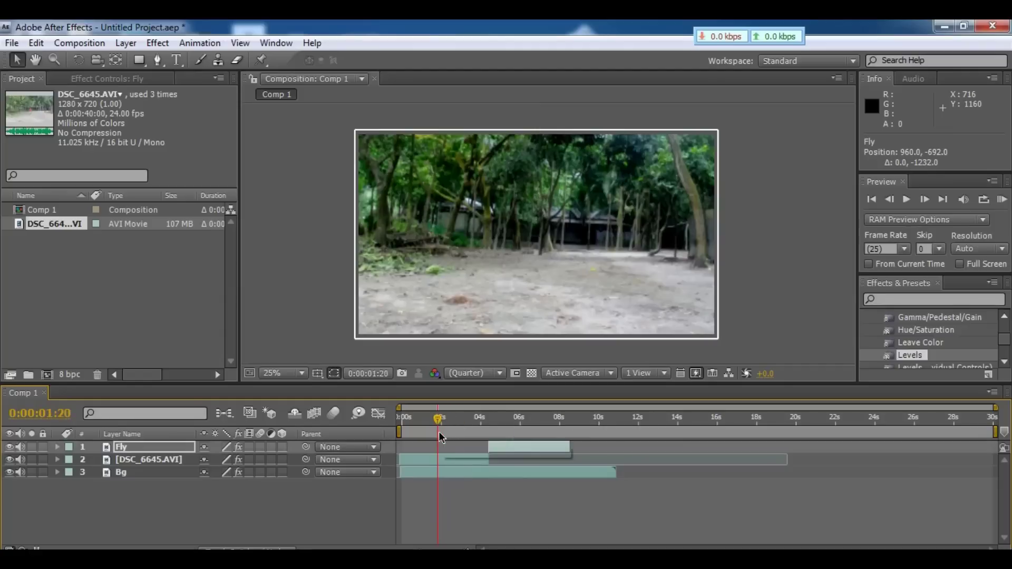
click(457, 474)
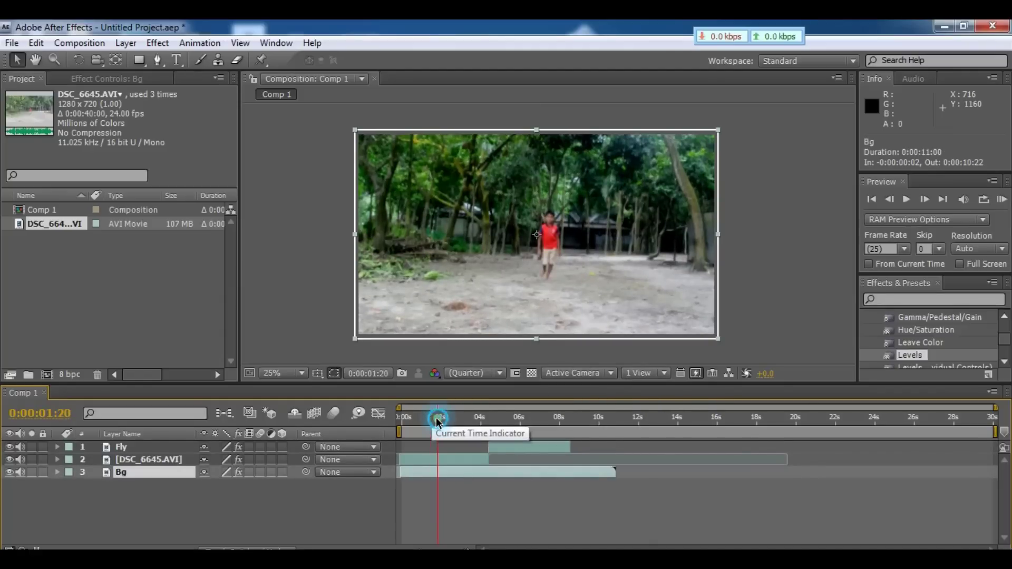
drag(437, 417, 401, 420)
key(KP_0)
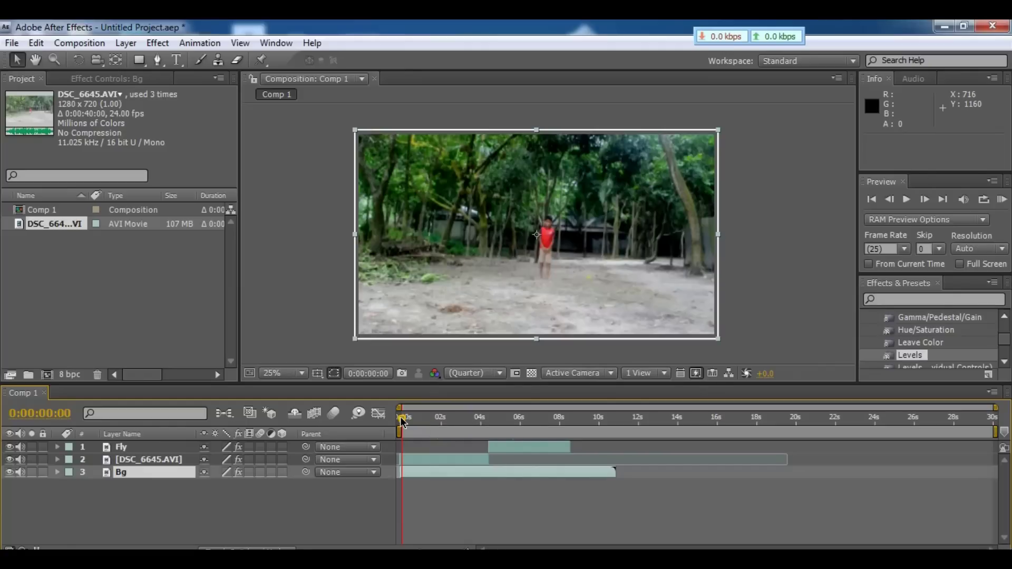
drag(401, 420, 467, 425)
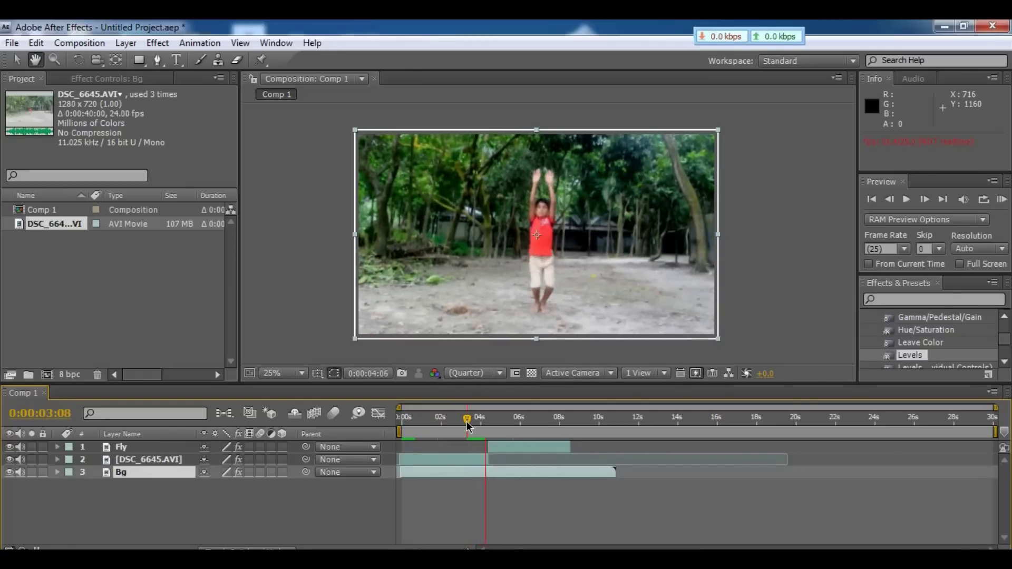
key(space)
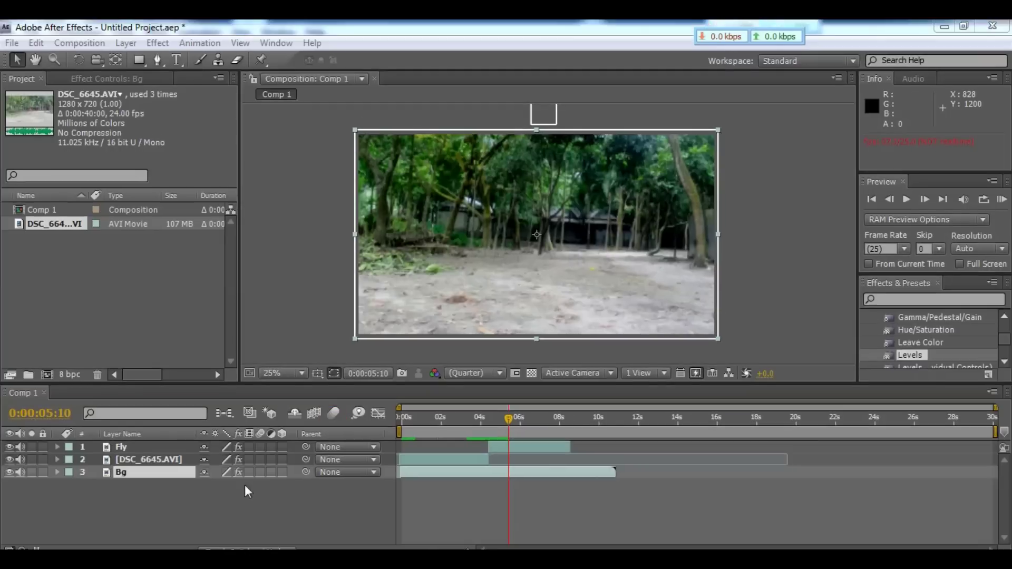
Step: Enable the composition's Motion Blur master switch and the Fly layer's Motion Blur switch
click(333, 415)
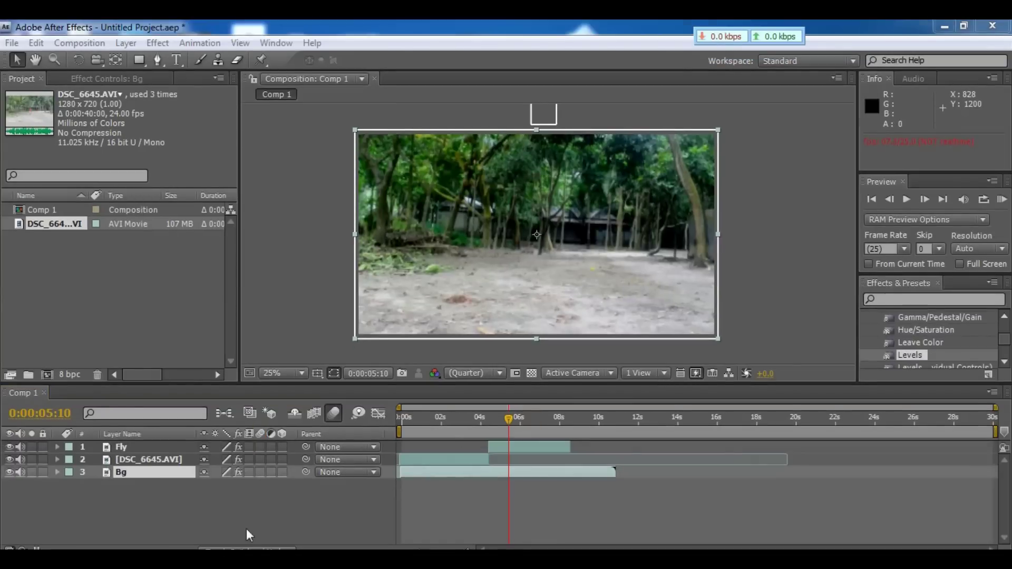
click(261, 447)
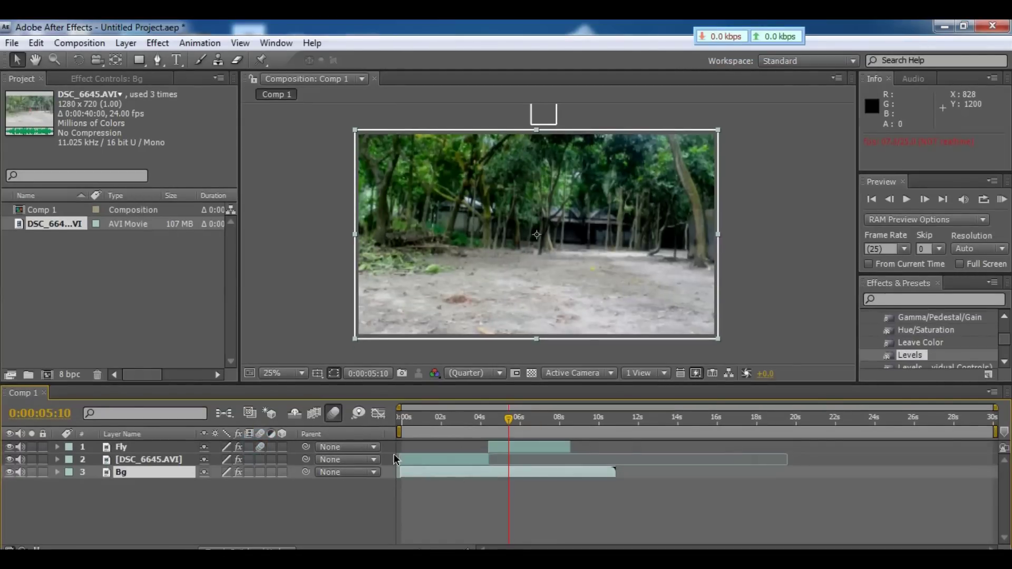
click(490, 420)
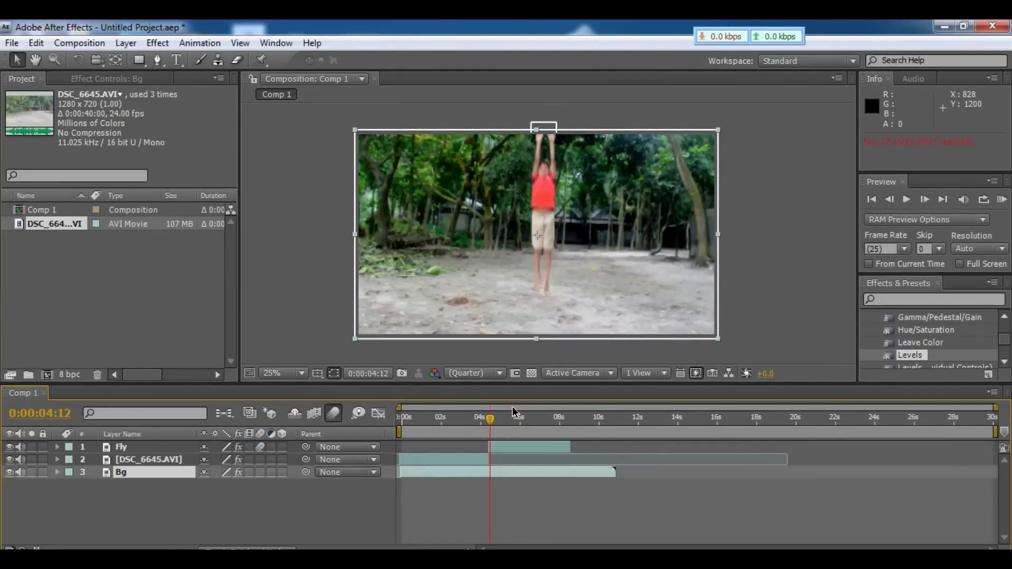